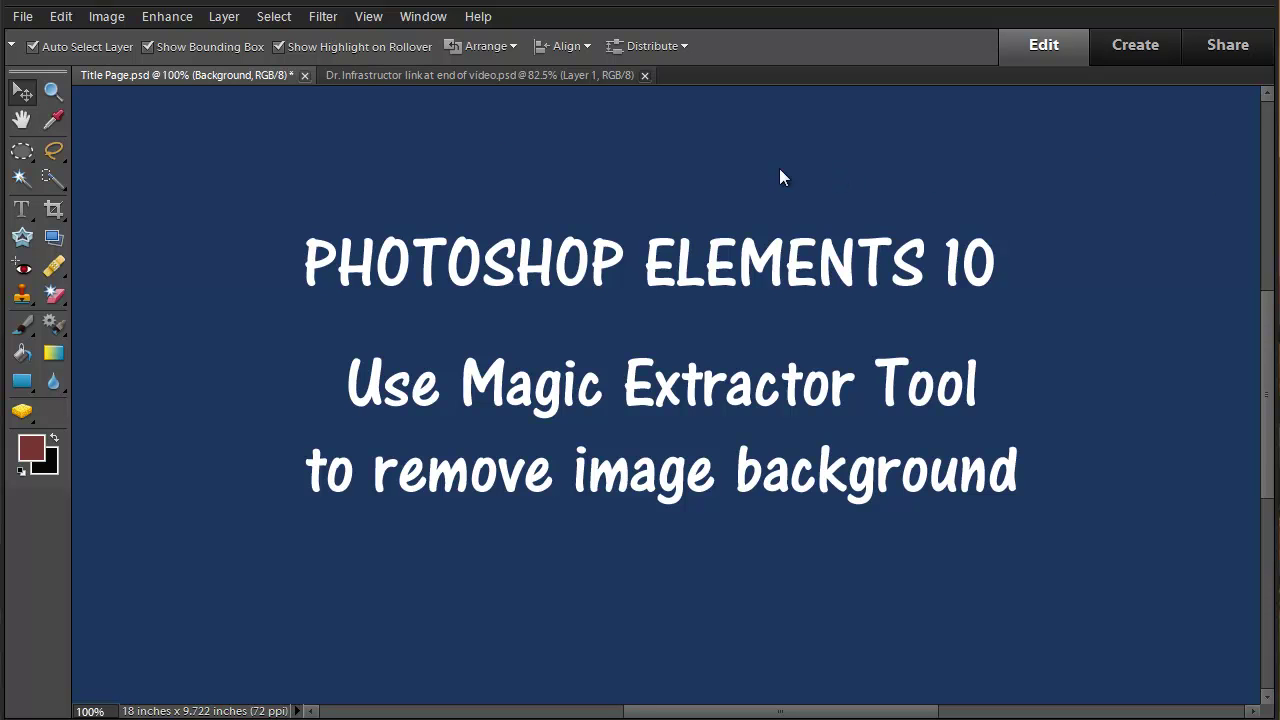
- Create a new Untitled-1 document from the polar bear photo on the clipboard
{"action": "left_click", "coordinate": [22, 16]}
{"action": "mouse_move", "coordinate": [82, 40]}
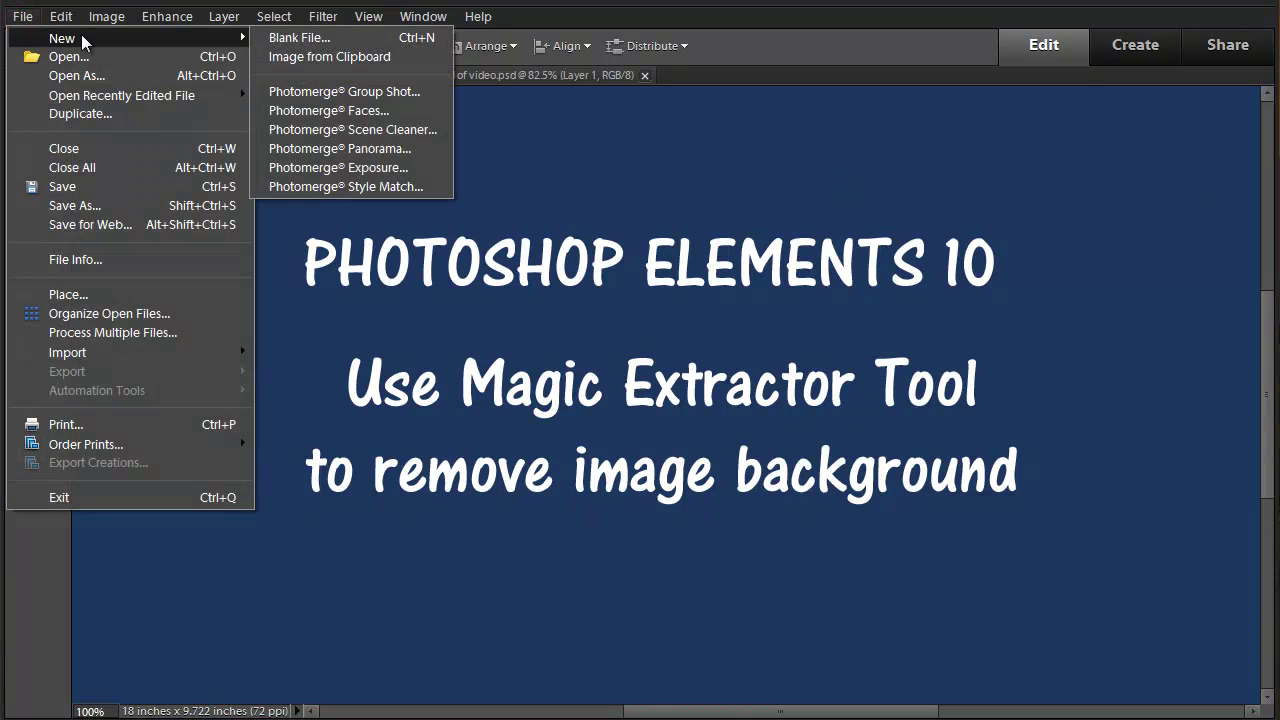
{"action": "left_click", "coordinate": [300, 57]}
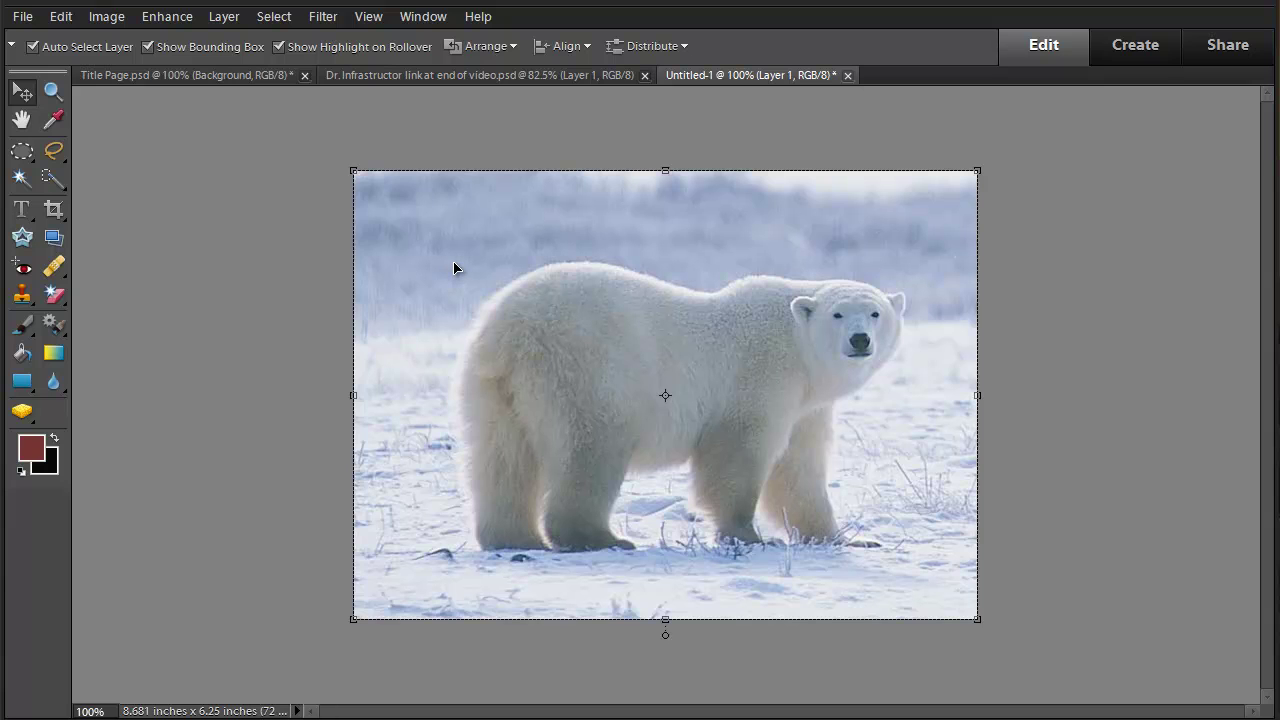
- Open Magic Extractor on the bear photo and raise the brush size to 20 px
{"action": "left_click", "coordinate": [104, 17]}
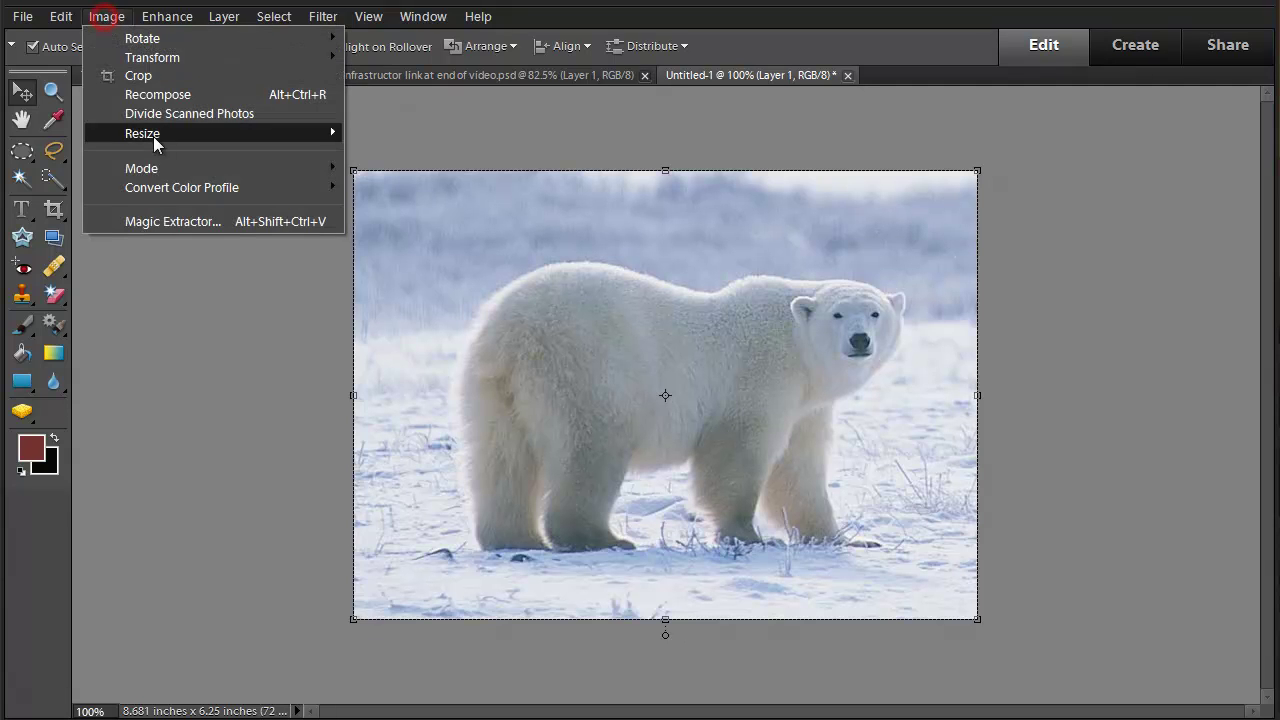
{"action": "left_click", "coordinate": [167, 220]}
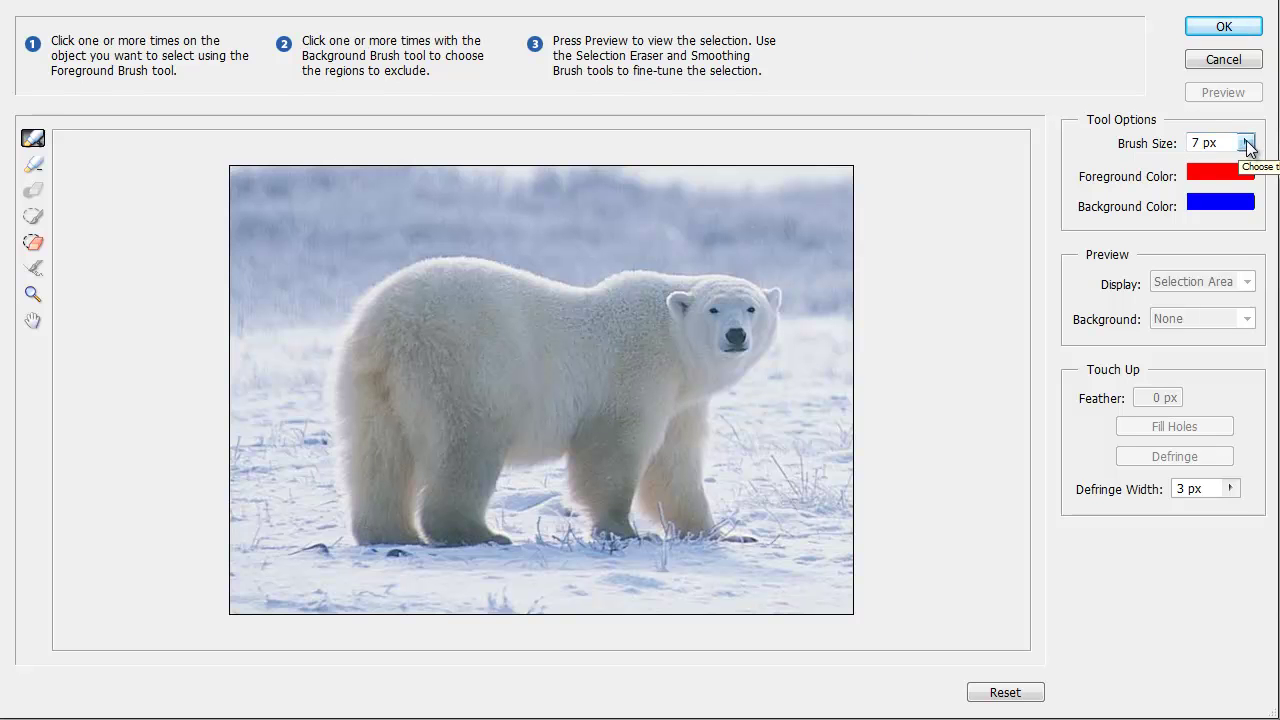
{"action": "left_click", "coordinate": [1248, 146]}
{"action": "left_click_drag", "start_coordinate": [1151, 172], "coordinate": [1163, 172]}
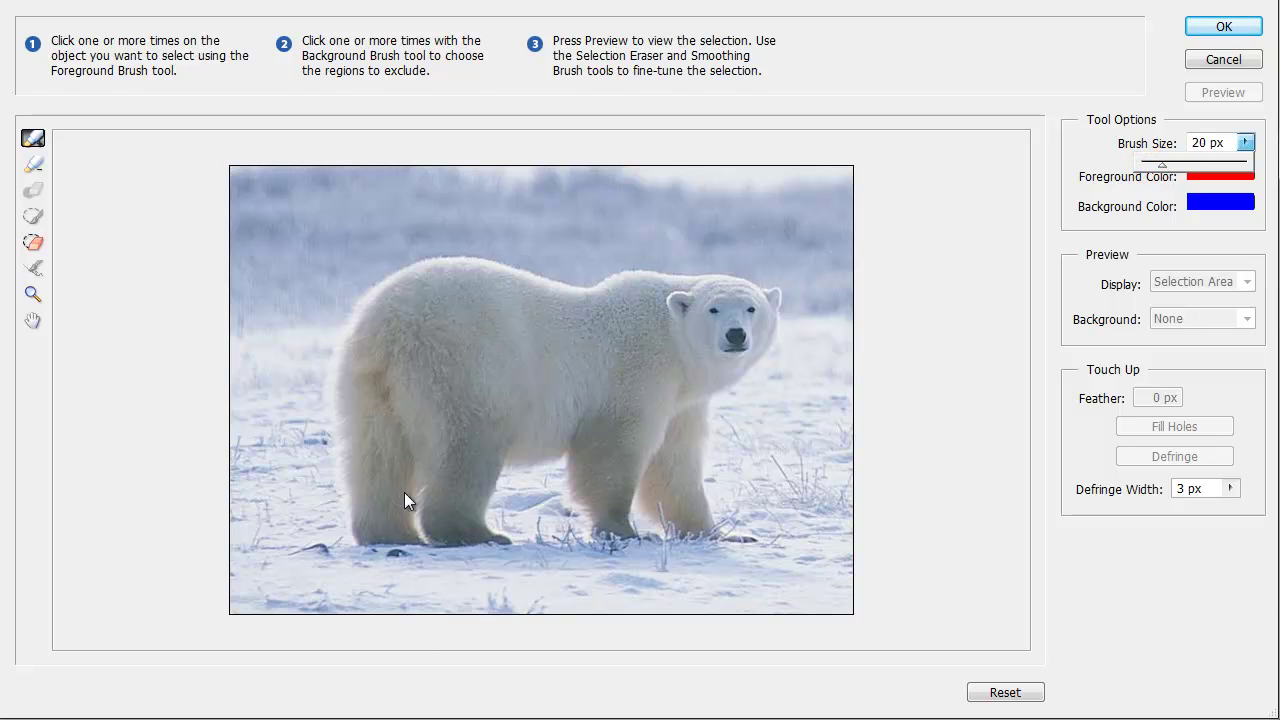
- Paint red foreground strokes over the bear's back, head, legs, belly and nose
{"action": "left_click", "coordinate": [373, 526]}
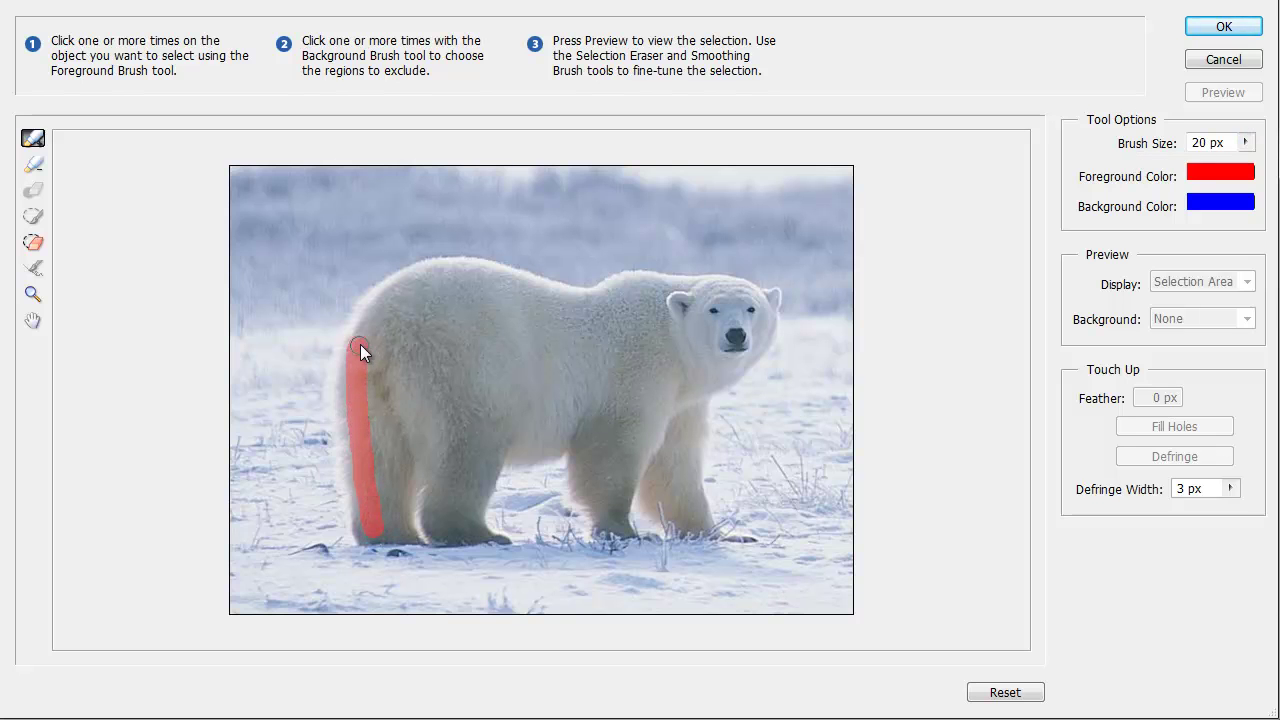
{"action": "left_click_drag", "start_coordinate": [442, 282], "coordinate": [484, 278]}
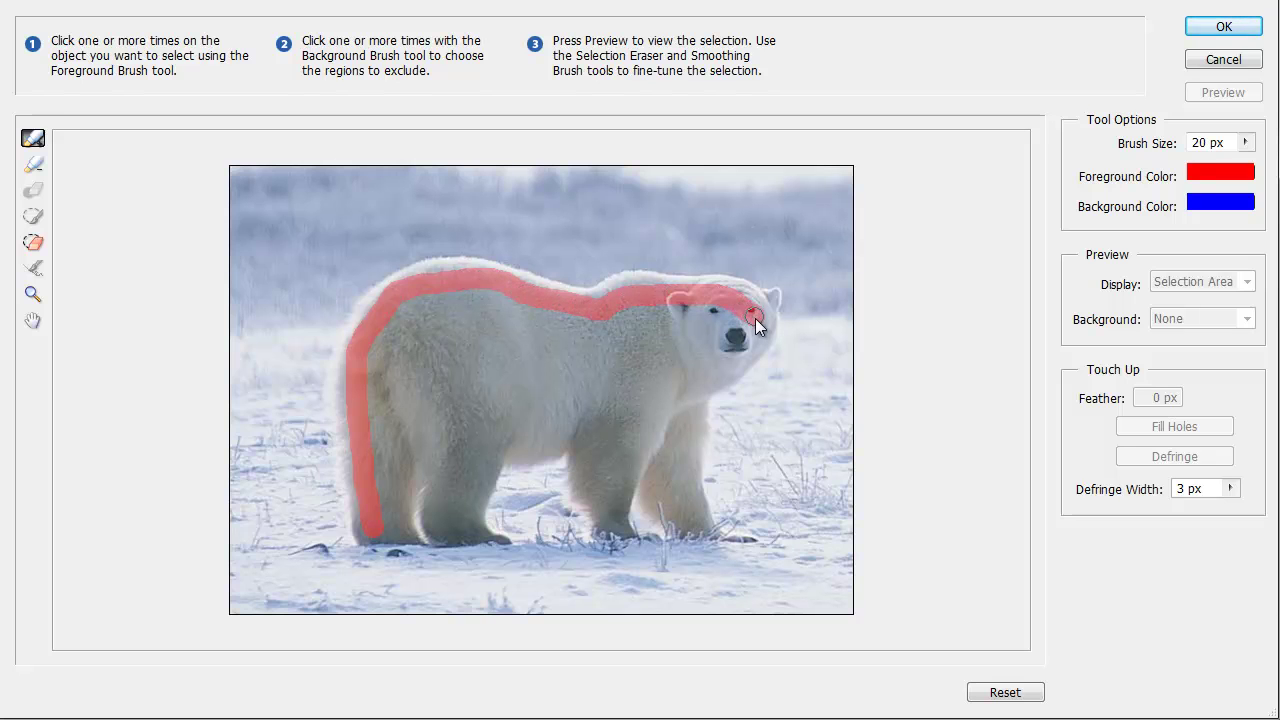
{"action": "left_click_drag", "start_coordinate": [755, 335], "coordinate": [710, 365]}
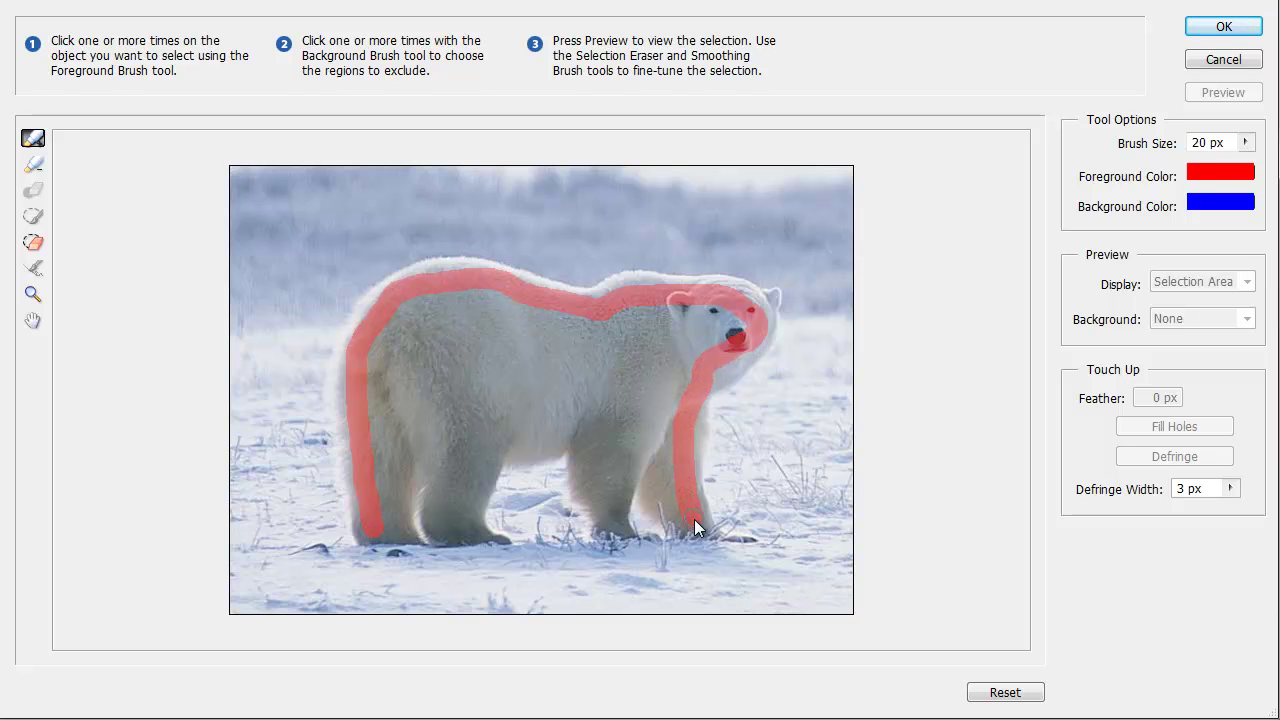
{"action": "left_click_drag", "start_coordinate": [641, 453], "coordinate": [627, 468]}
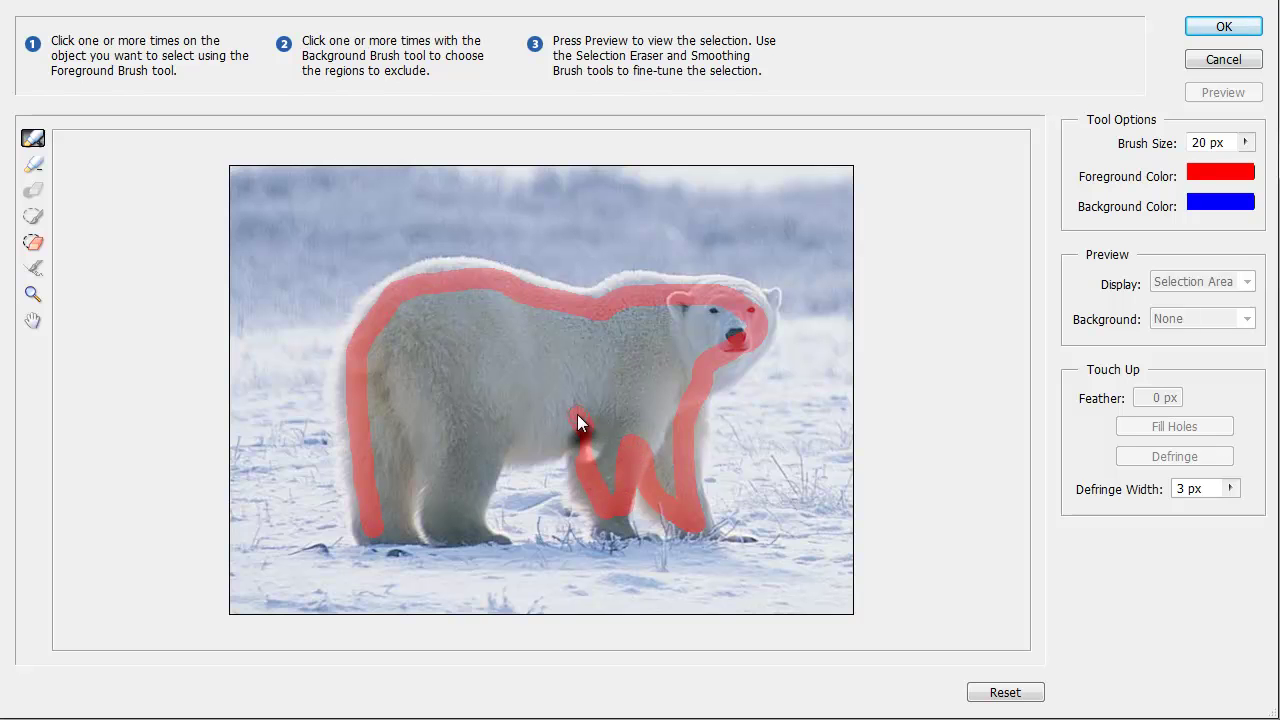
{"action": "mouse_move", "coordinate": [577, 414]}
{"action": "left_mouse_down"}
{"action": "mouse_move", "coordinate": [557, 435]}
{"action": "mouse_move", "coordinate": [512, 439]}
{"action": "left_mouse_up"}
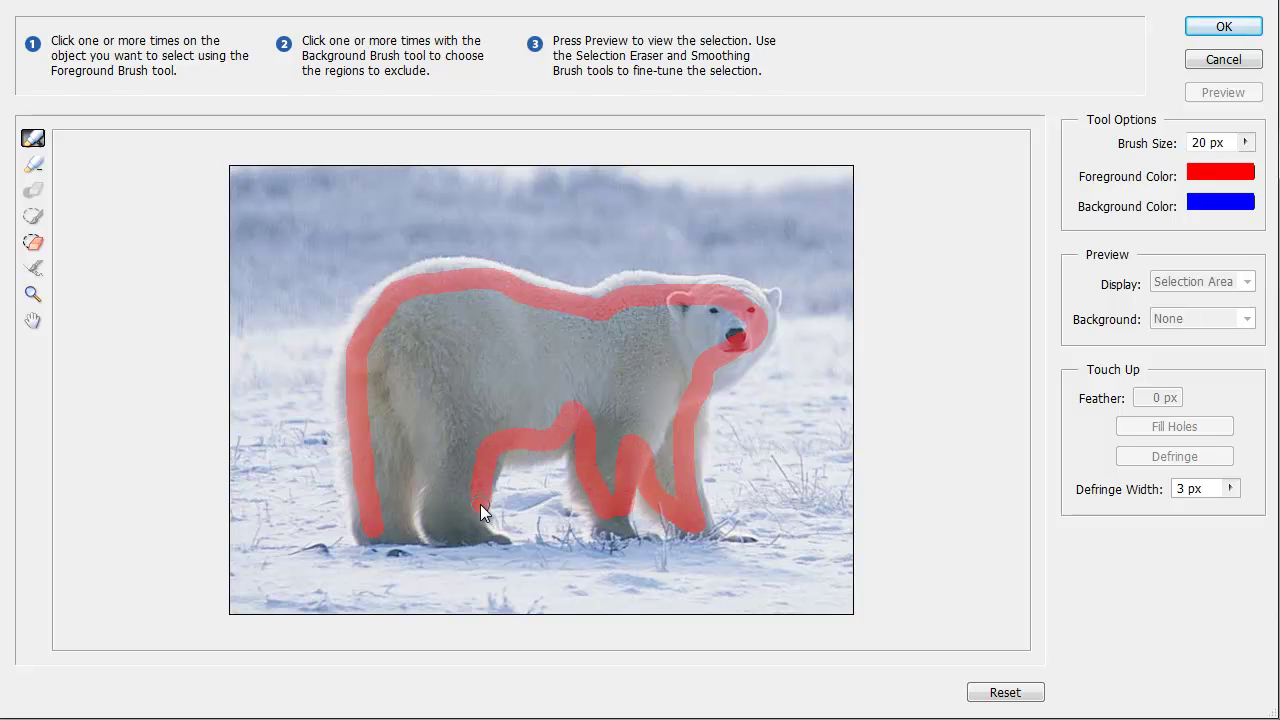
{"action": "left_click_drag", "start_coordinate": [456, 521], "coordinate": [449, 484]}
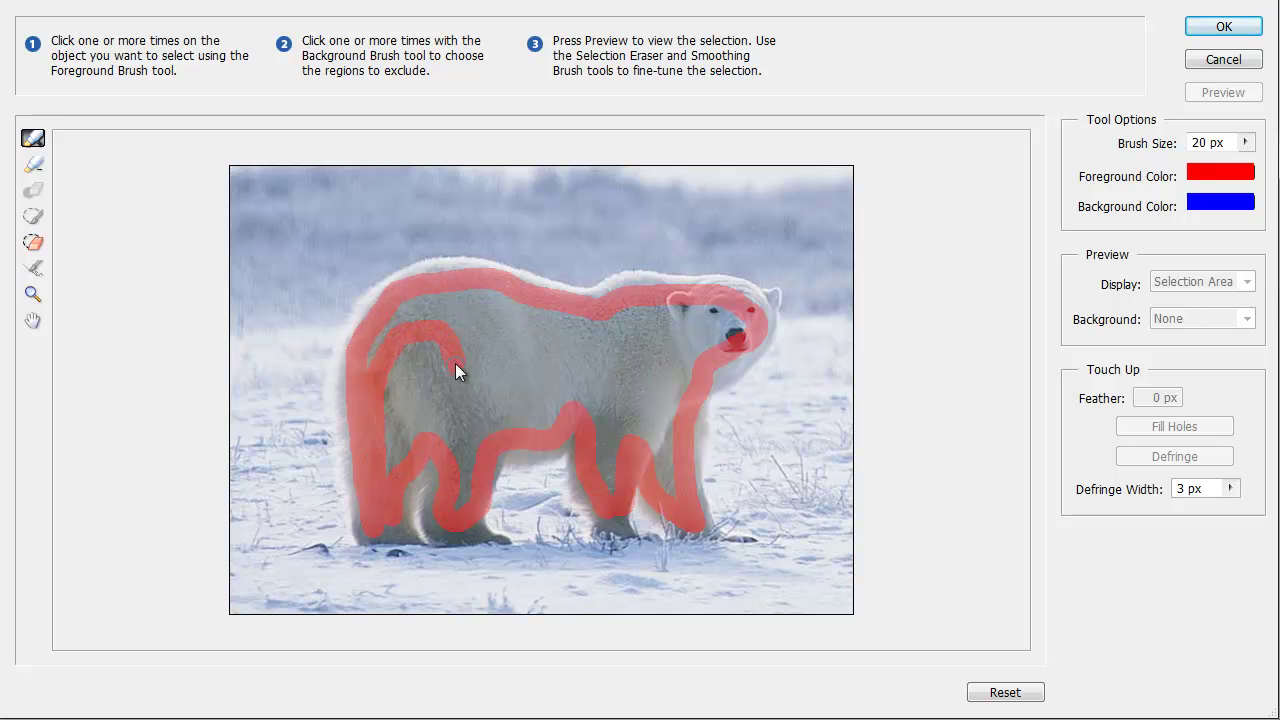
{"action": "left_click_drag", "start_coordinate": [565, 378], "coordinate": [644, 333]}
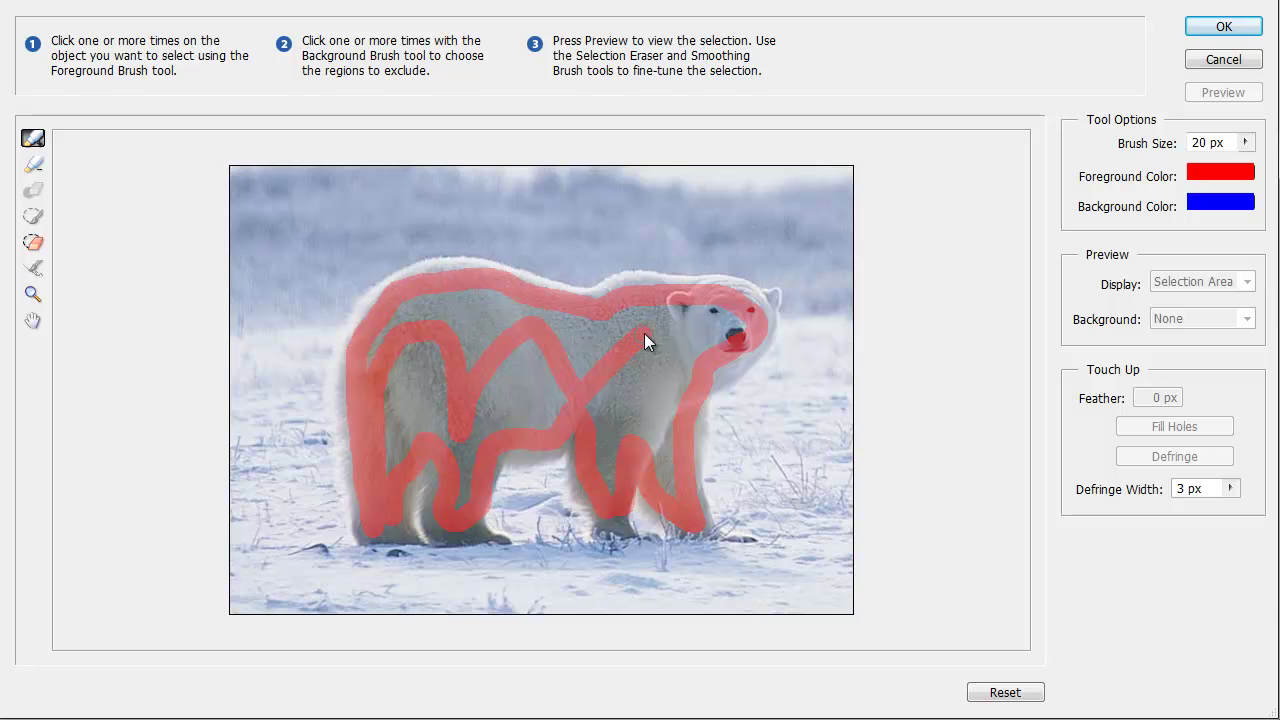
{"action": "left_click", "coordinate": [722, 326]}
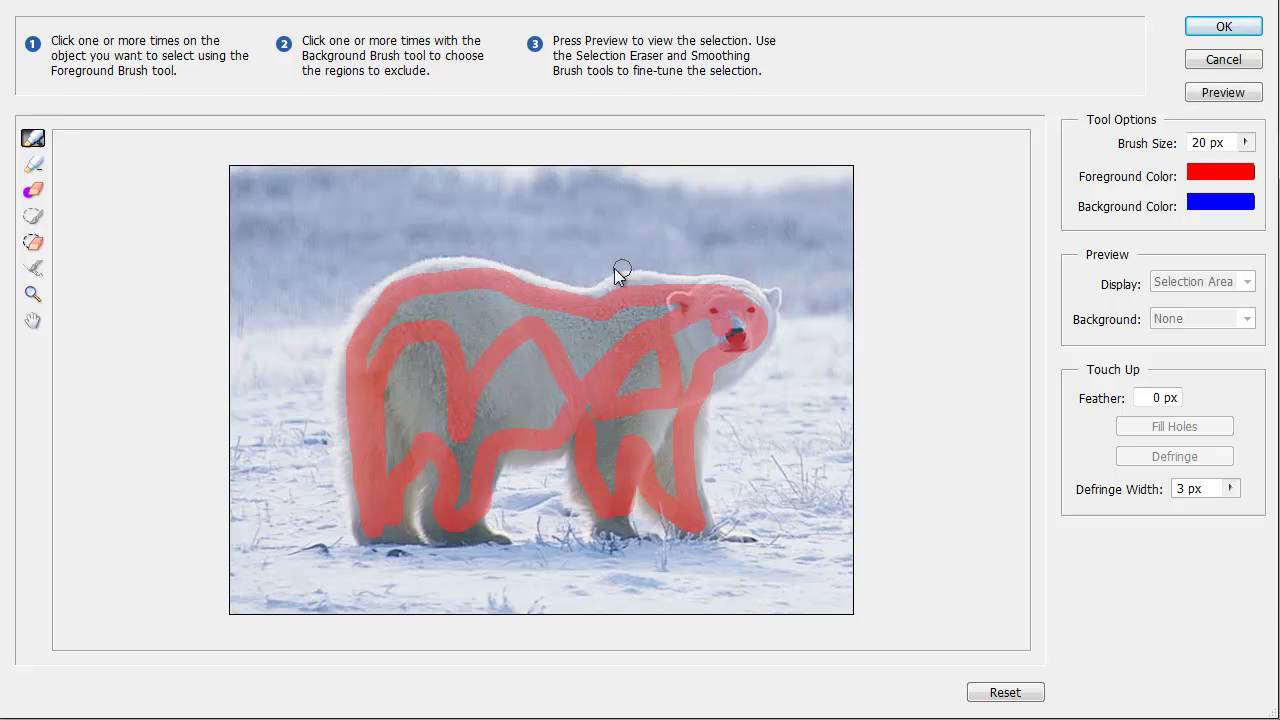
- Paint blue background strokes around the bear, then mark snow between its feet with a 6 px brush
{"action": "left_click", "coordinate": [33, 163]}
{"action": "mouse_move", "coordinate": [314, 551]}
{"action": "left_mouse_down"}
{"action": "mouse_move", "coordinate": [299, 388]}
{"action": "mouse_move", "coordinate": [311, 325]}
{"action": "mouse_move", "coordinate": [355, 259]}
{"action": "mouse_move", "coordinate": [469, 229]}
{"action": "mouse_move", "coordinate": [601, 258]}
{"action": "mouse_move", "coordinate": [757, 250]}
{"action": "mouse_move", "coordinate": [809, 290]}
{"action": "mouse_move", "coordinate": [812, 332]}
{"action": "mouse_move", "coordinate": [754, 418]}
{"action": "mouse_move", "coordinate": [741, 562]}
{"action": "mouse_move", "coordinate": [565, 570]}
{"action": "mouse_move", "coordinate": [556, 509]}
{"action": "mouse_move", "coordinate": [530, 488]}
{"action": "mouse_move", "coordinate": [513, 508]}
{"action": "mouse_move", "coordinate": [531, 554]}
{"action": "mouse_move", "coordinate": [514, 569]}
{"action": "mouse_move", "coordinate": [411, 580]}
{"action": "mouse_move", "coordinate": [313, 565]}
{"action": "left_mouse_up"}
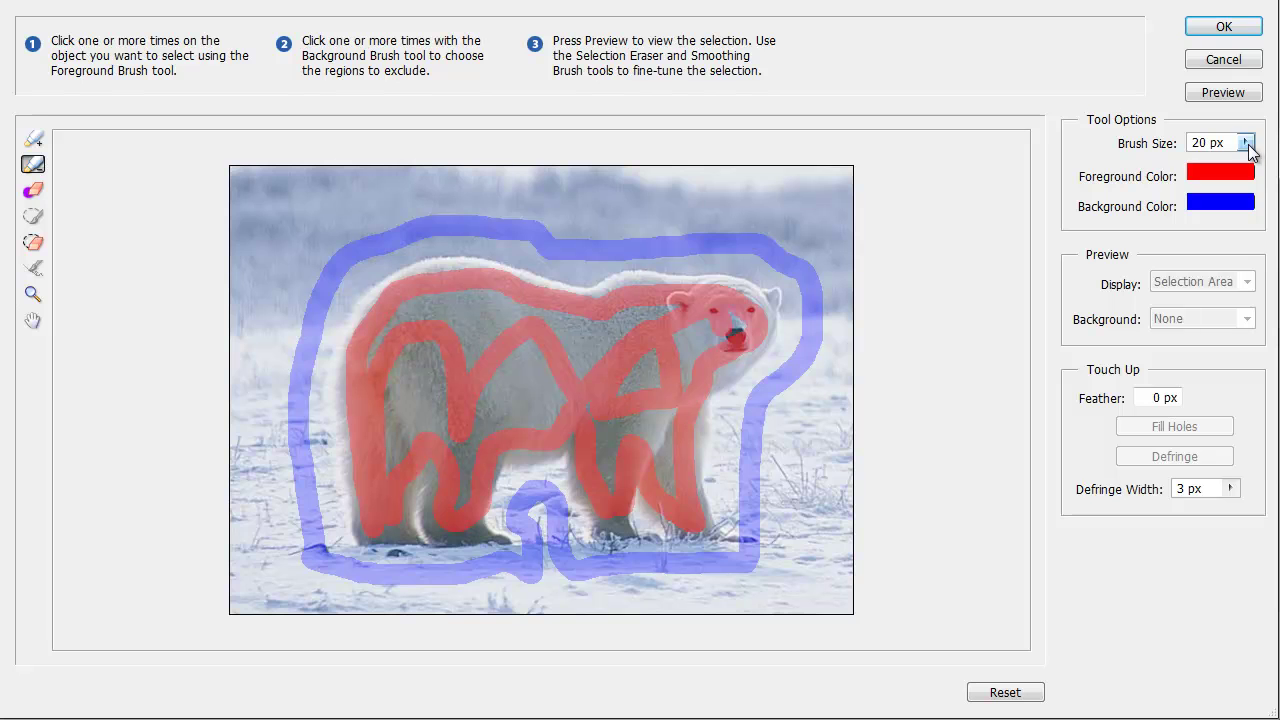
{"action": "left_click", "coordinate": [1245, 143]}
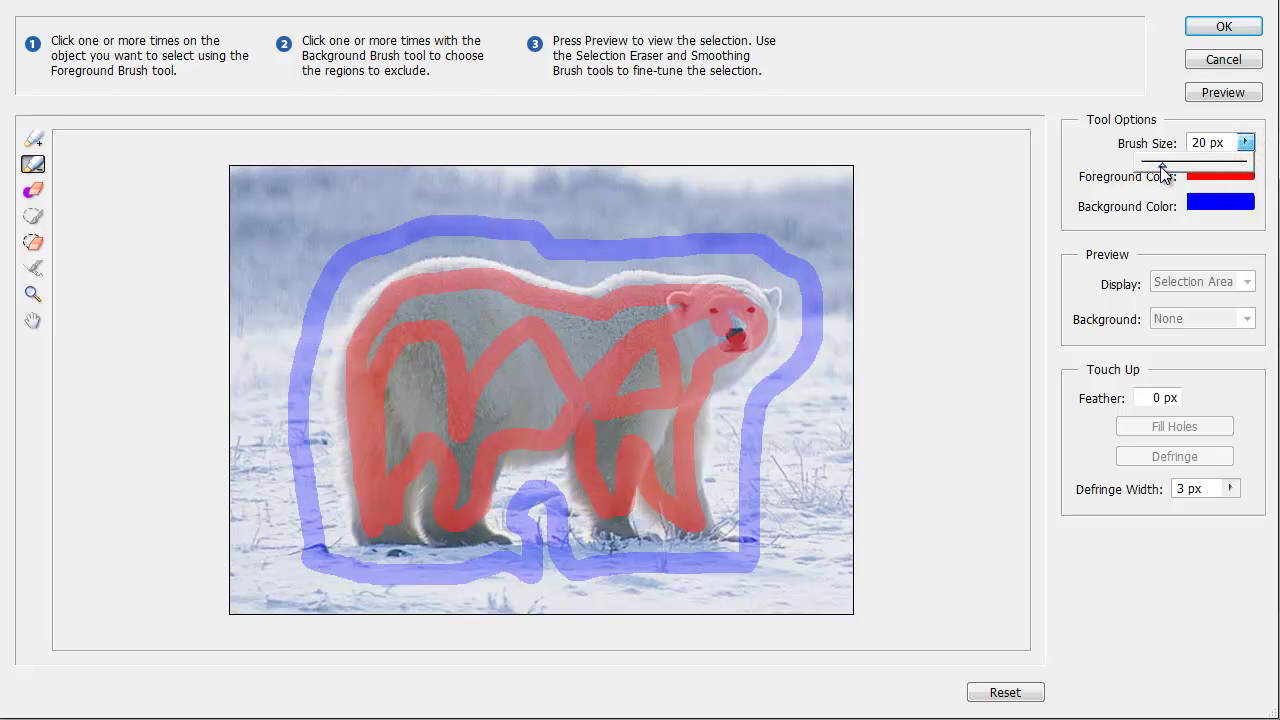
{"action": "left_click_drag", "start_coordinate": [1162, 167], "coordinate": [1147, 170]}
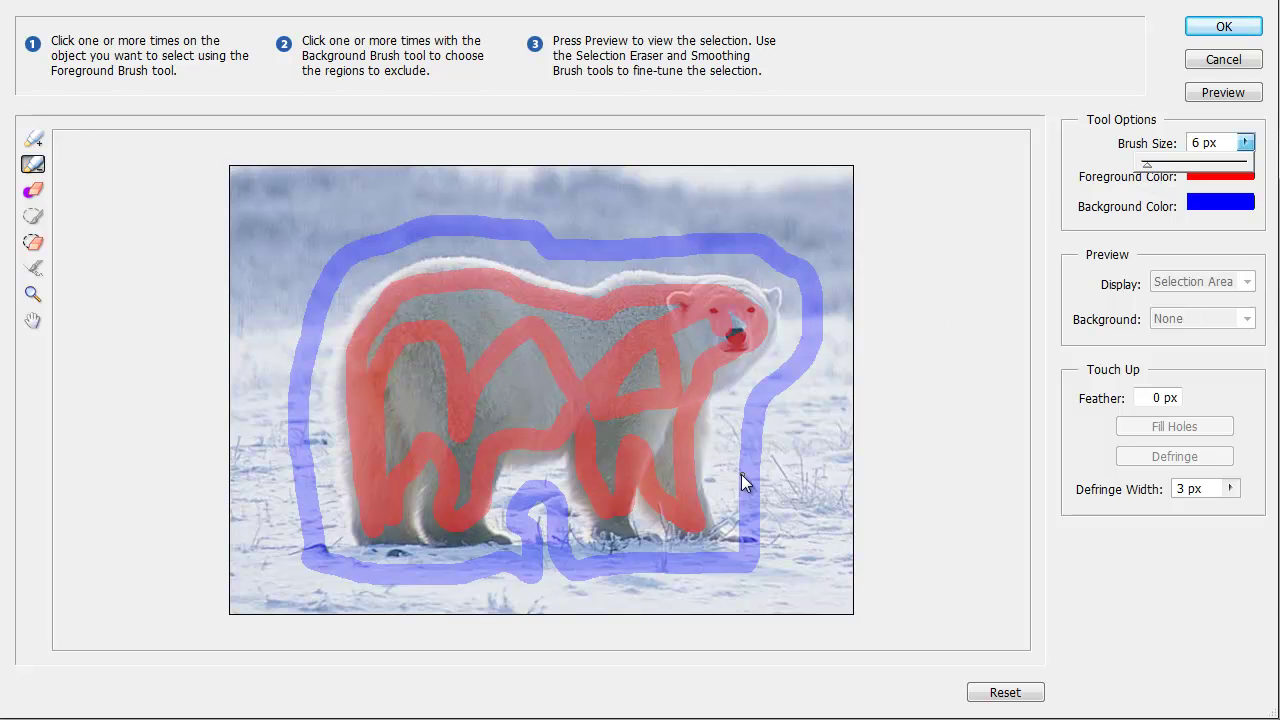
{"action": "left_click", "coordinate": [661, 549]}
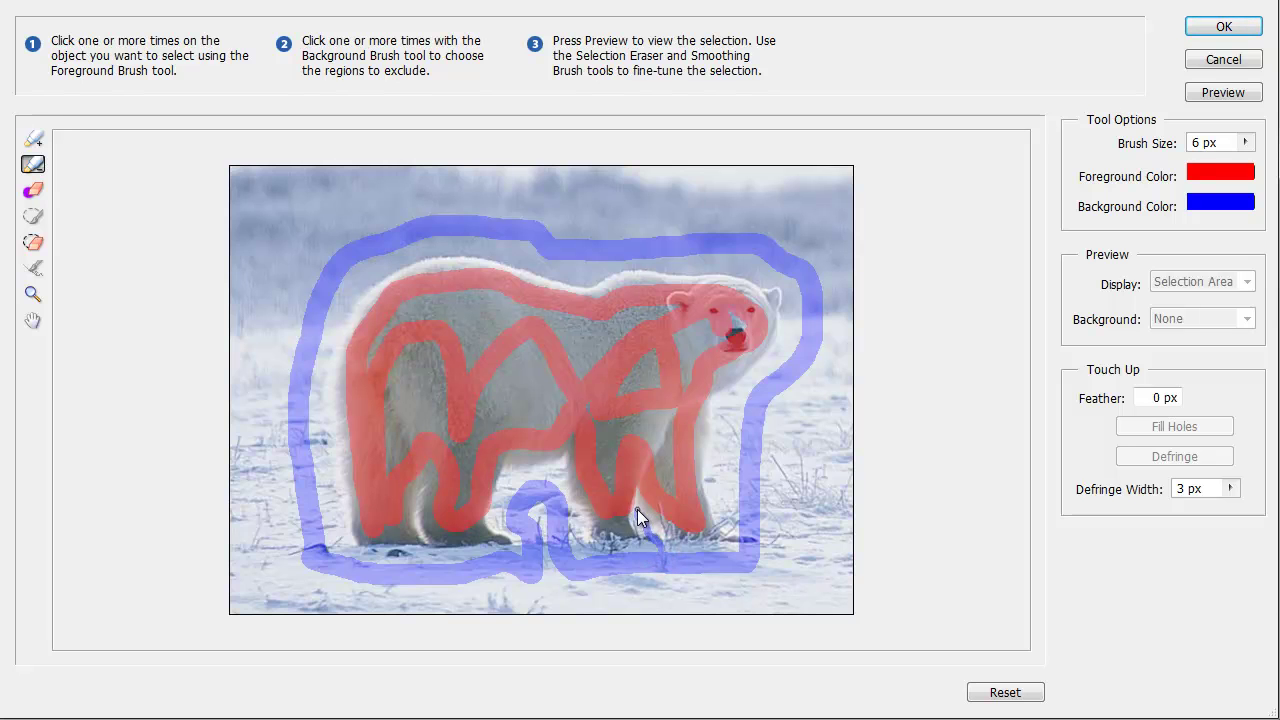
{"action": "left_click", "coordinate": [425, 538]}
- Preview the extraction to see the polar bear isolated on a transparent background
{"action": "left_click", "coordinate": [1234, 93]}
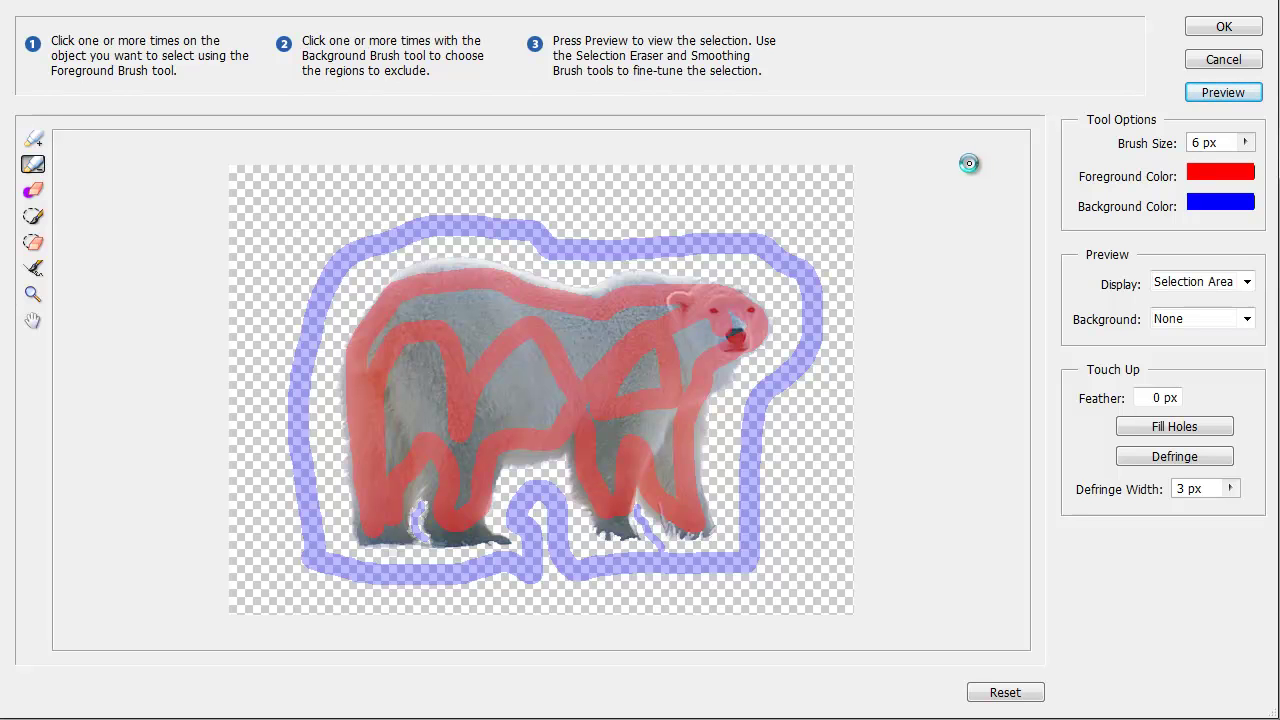
- Accept the Magic Extractor result with OK and deselect the bear layer
{"action": "left_click", "coordinate": [1210, 33]}
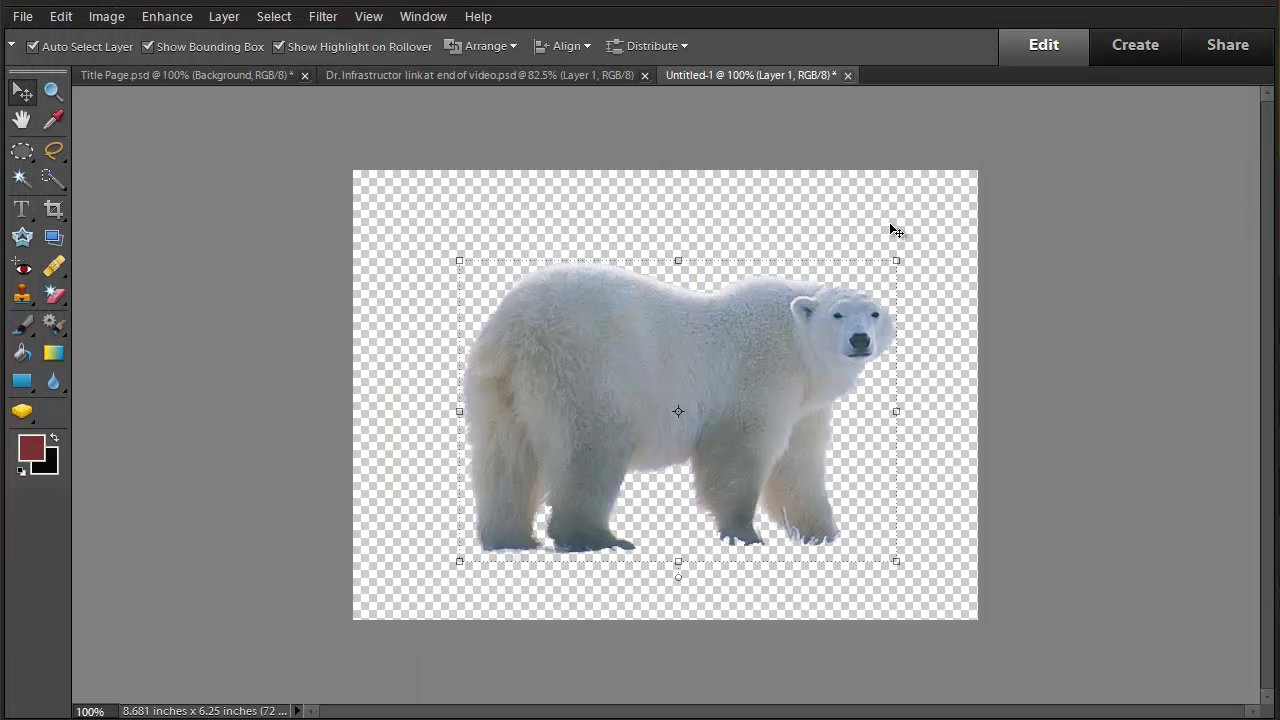
{"action": "left_click", "coordinate": [671, 213]}
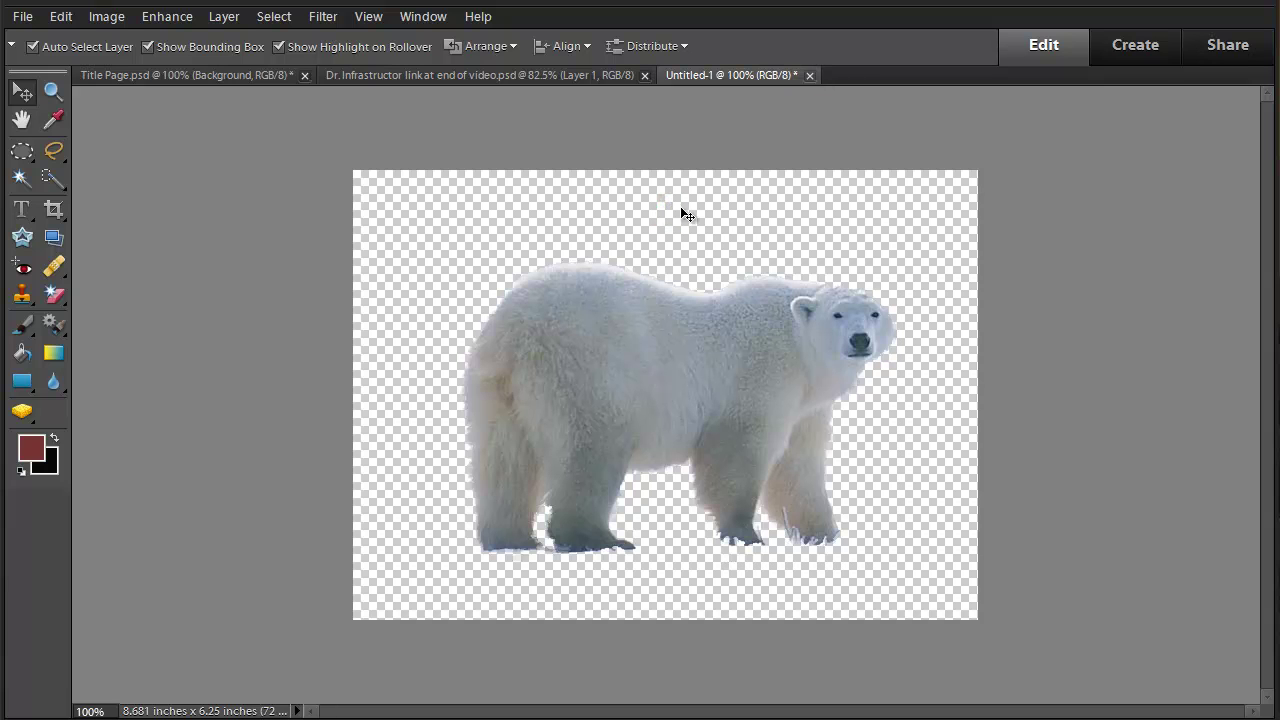
- Show the Panel Bin so the Layers panel lists the cut-out bear as Layer 1
{"action": "left_click", "coordinate": [419, 18]}
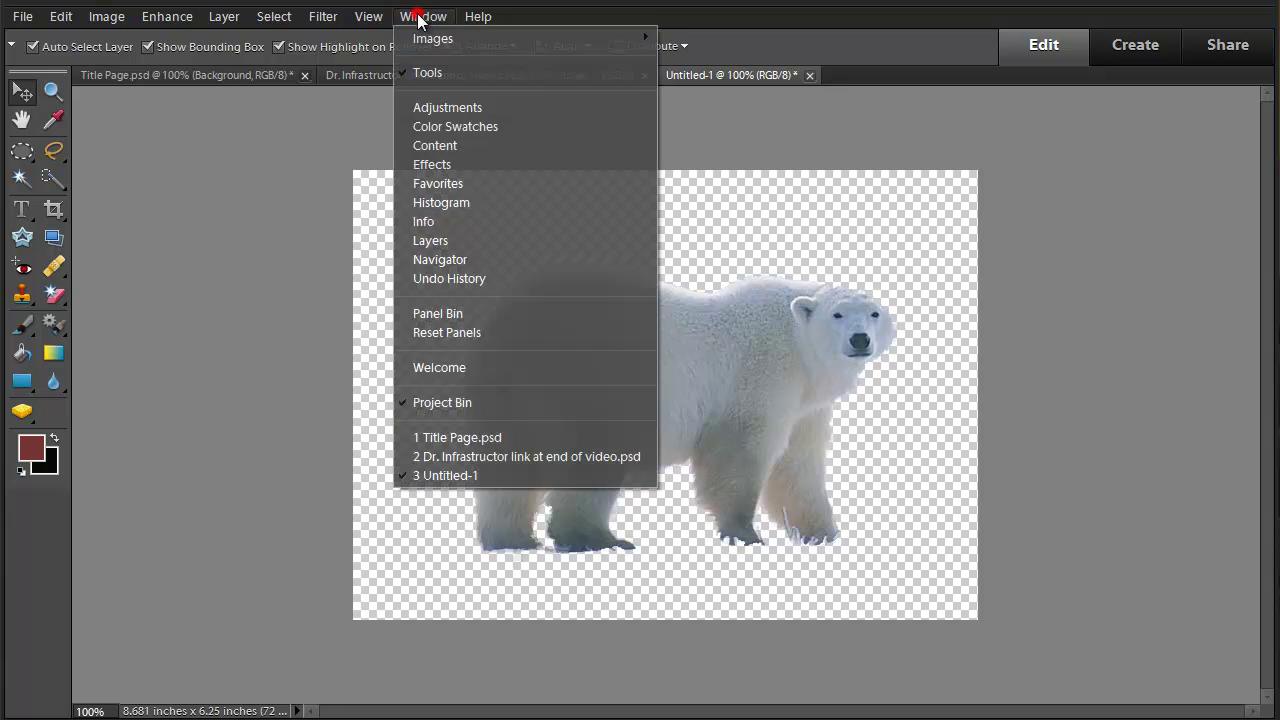
{"action": "left_click", "coordinate": [431, 314]}
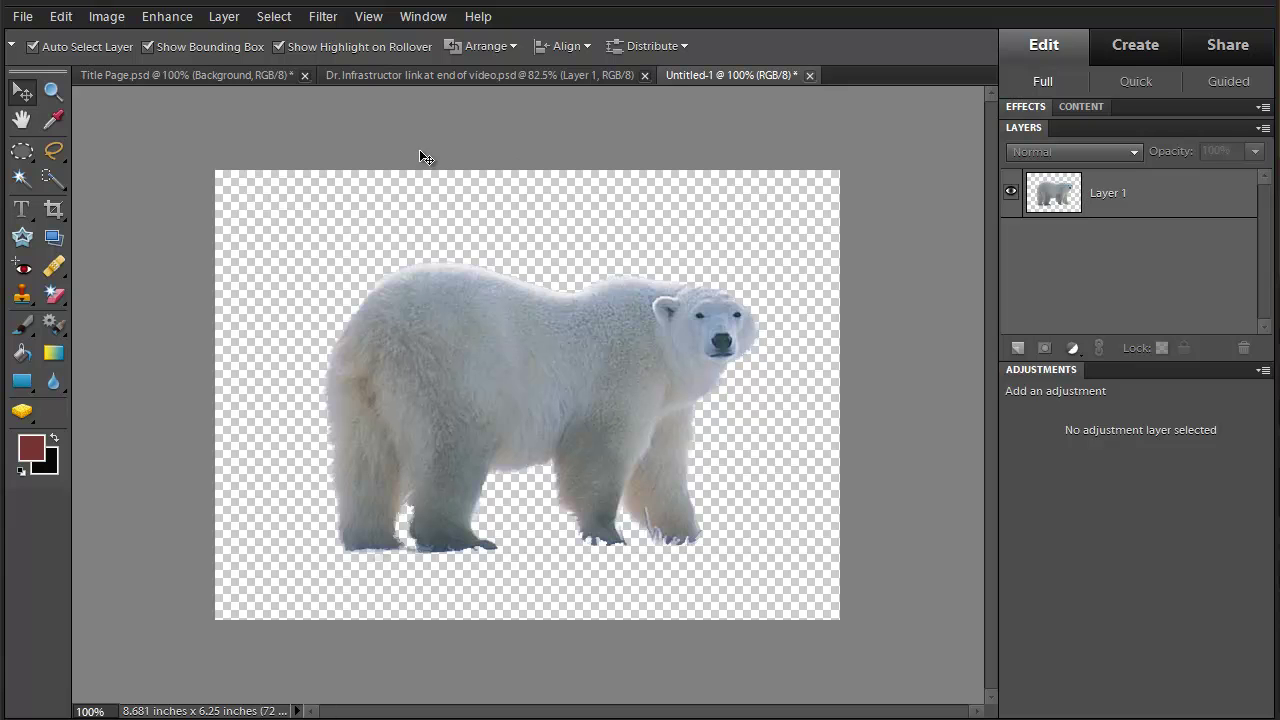
- Paste the tropical beach photo as a layer and move the bear's Layer 1 above it
{"action": "key", "text": "ctrl+v"}
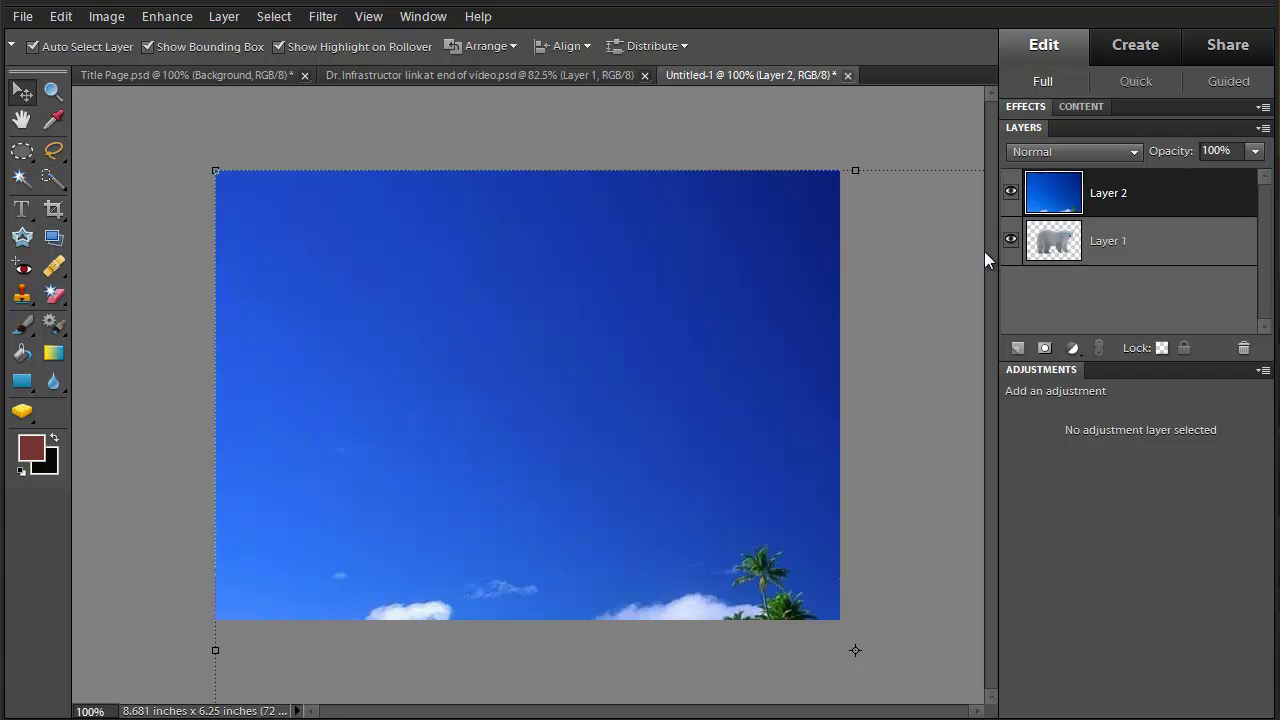
{"action": "left_click", "coordinate": [1157, 239]}
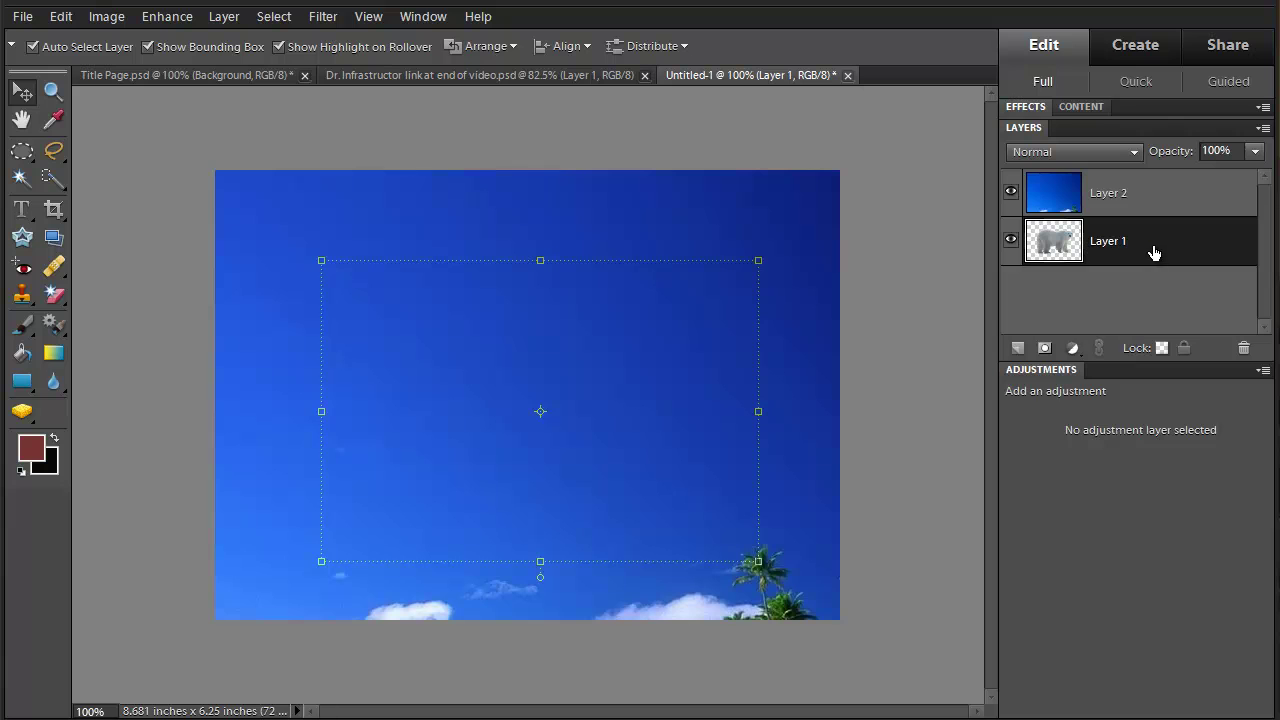
{"action": "left_click_drag", "start_coordinate": [1154, 252], "coordinate": [1151, 180]}
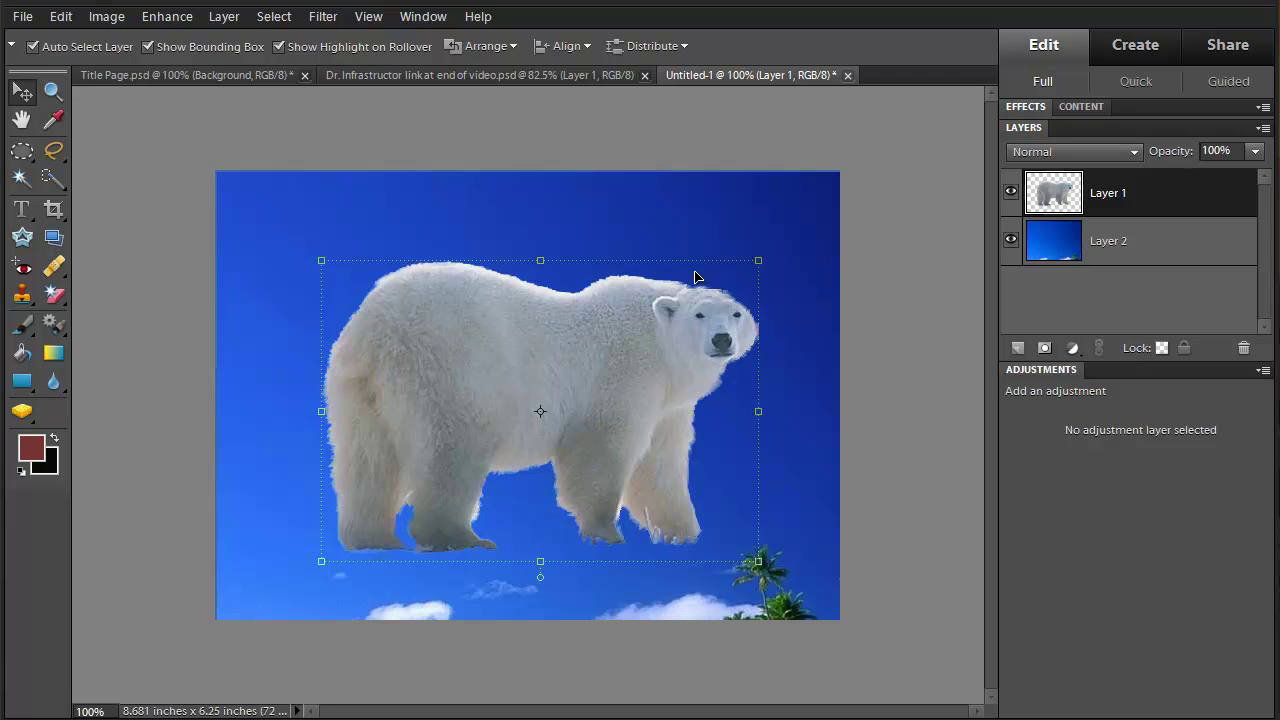
- Reposition the beach layer so the sand and palms sit behind the bear
{"action": "left_click", "coordinate": [769, 362]}
{"action": "left_click_drag", "start_coordinate": [757, 509], "coordinate": [534, 218]}
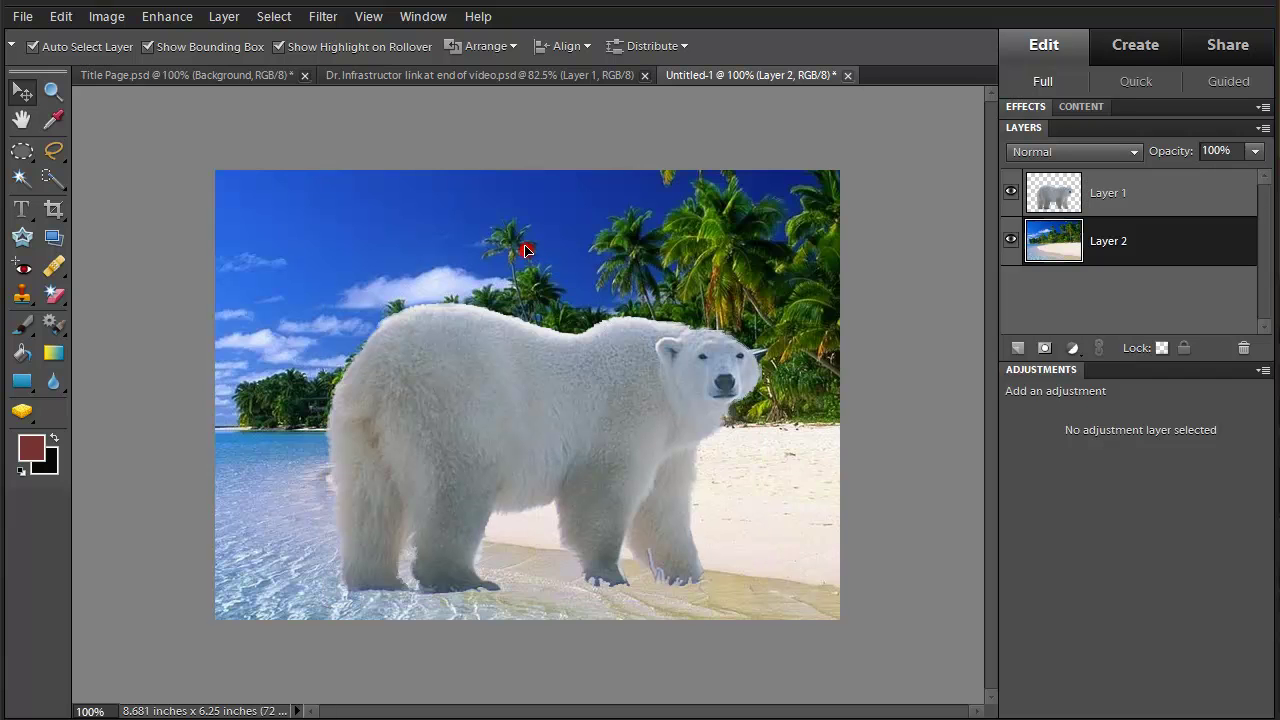
{"action": "left_click_drag", "start_coordinate": [523, 243], "coordinate": [442, 285]}
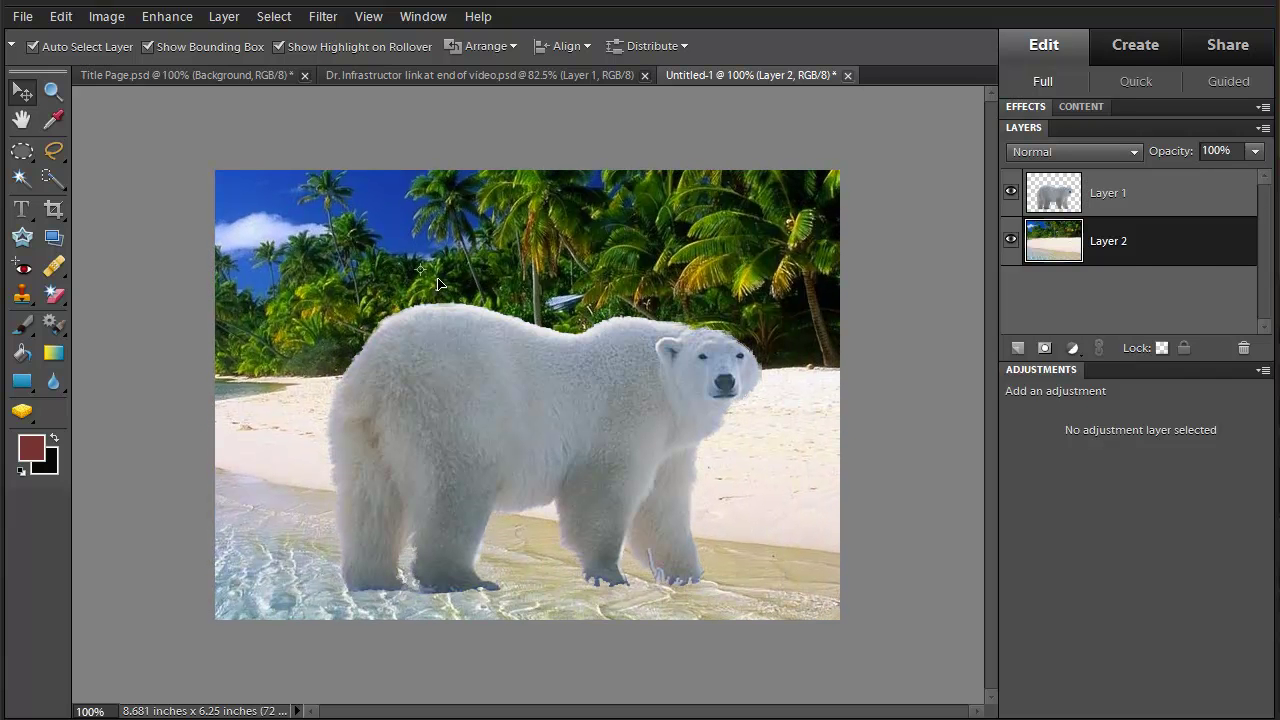
- Scale the polar bear to about 64% and move it right into the shallow water
{"action": "left_click", "coordinate": [1107, 198]}
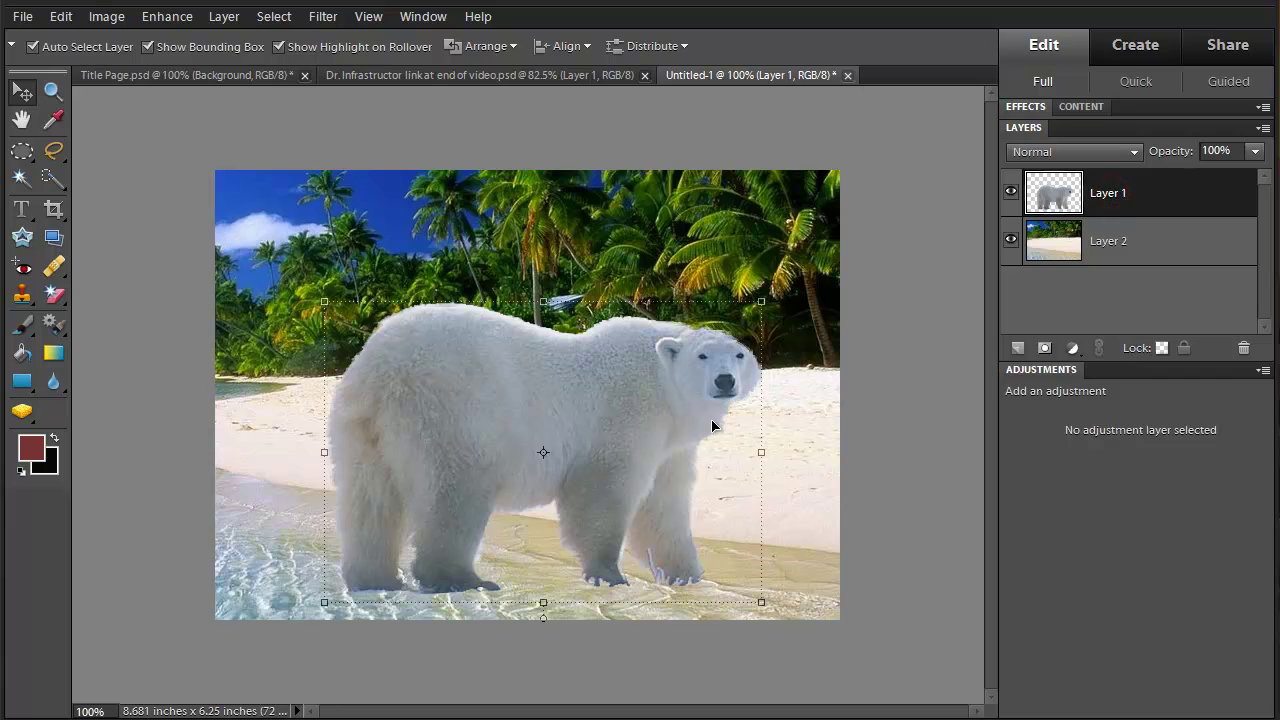
{"action": "left_click_drag", "start_coordinate": [763, 302], "coordinate": [602, 411]}
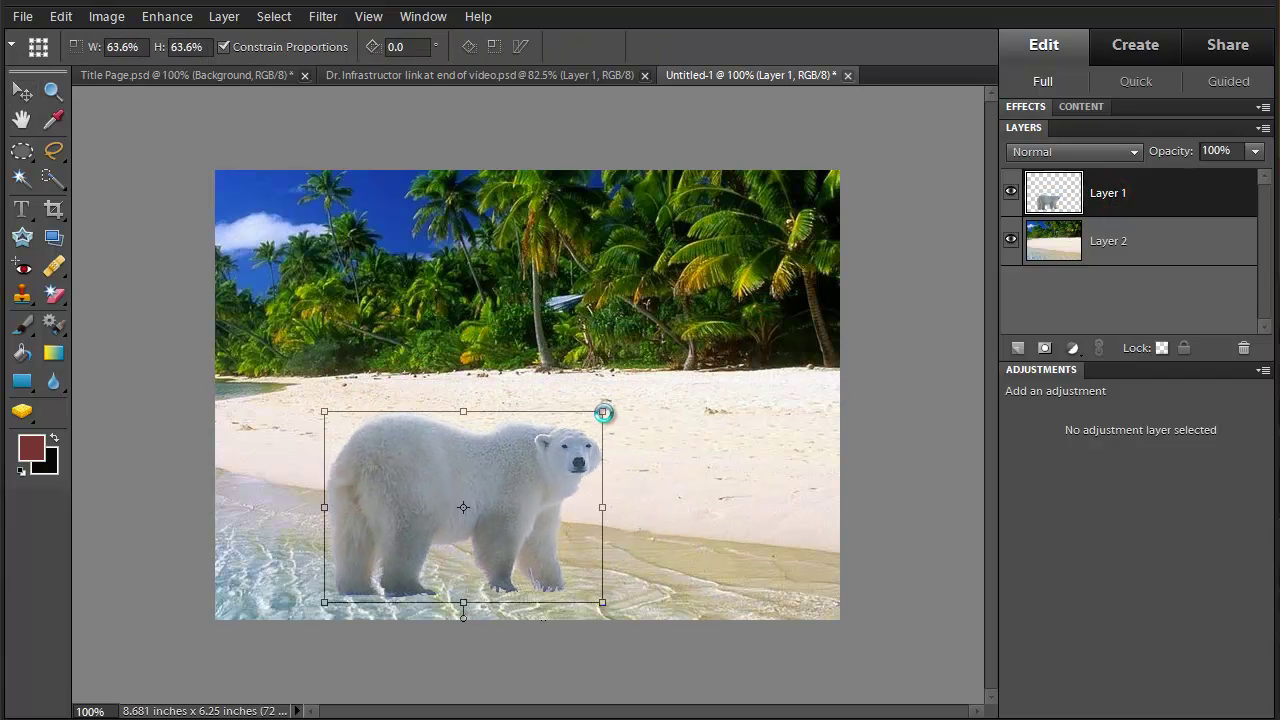
{"action": "left_click_drag", "start_coordinate": [490, 507], "coordinate": [578, 484]}
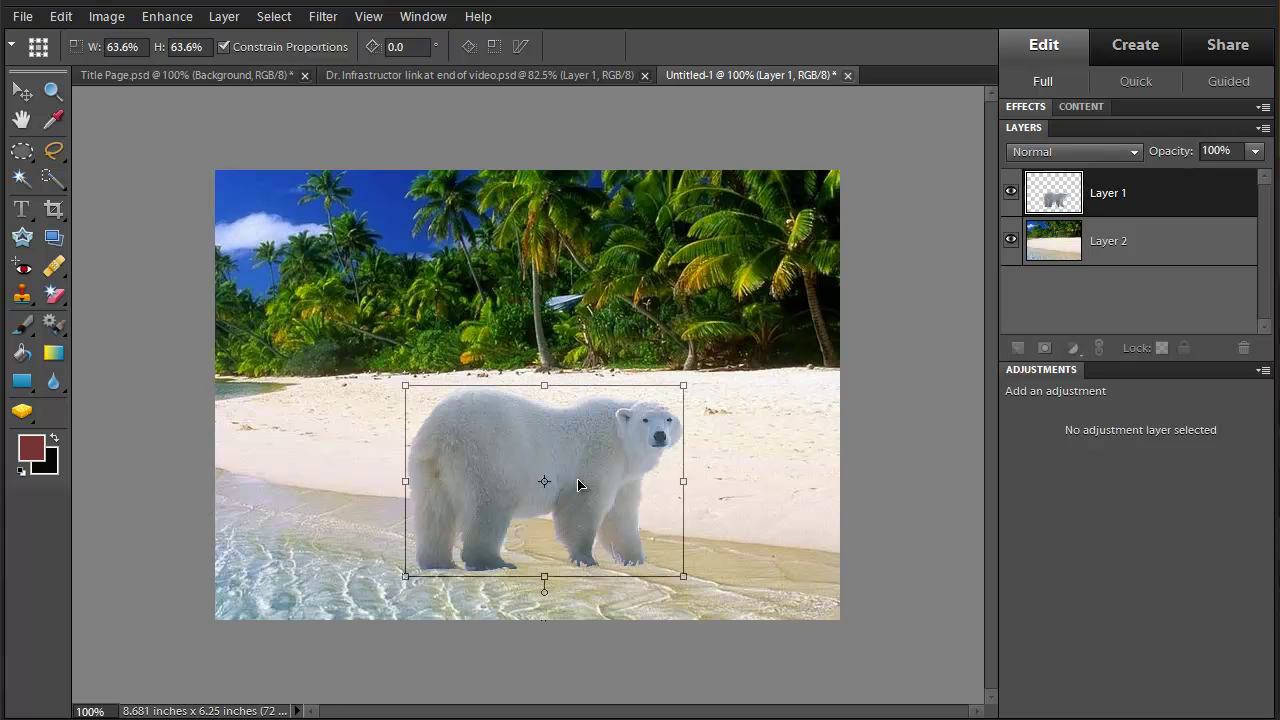
{"action": "left_click_drag", "start_coordinate": [578, 485], "coordinate": [579, 489]}
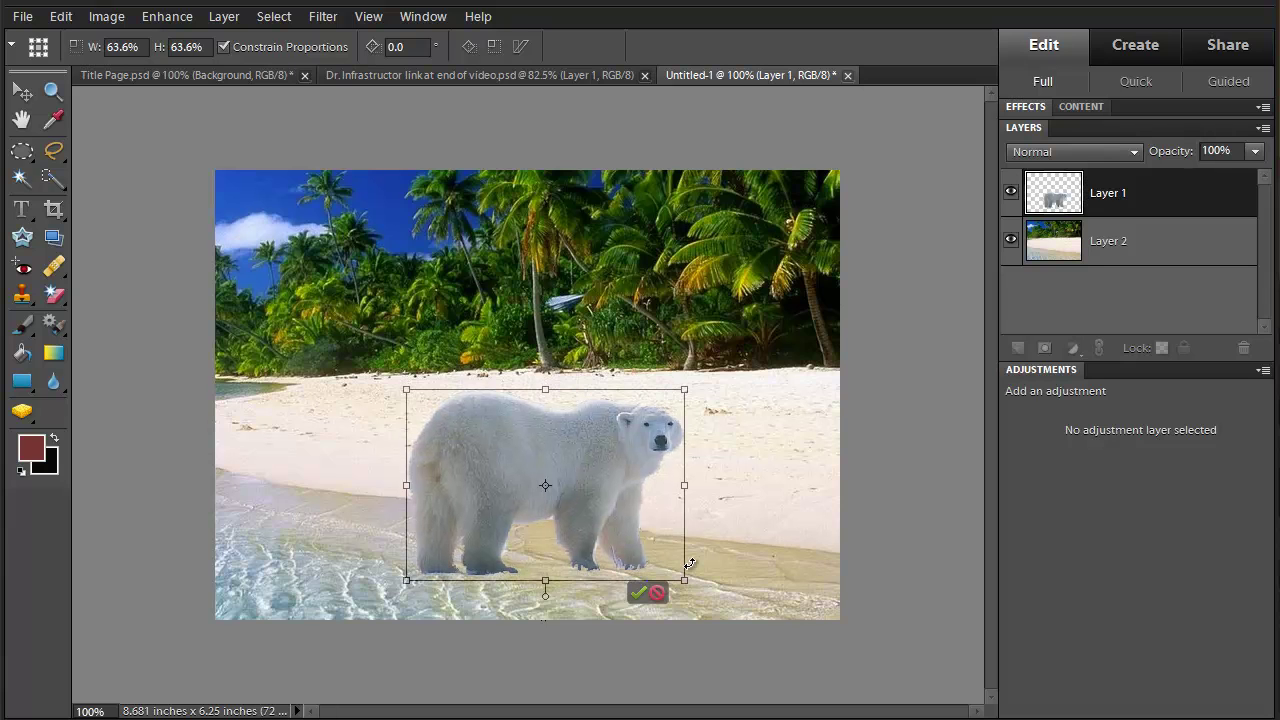
{"action": "left_click", "coordinate": [639, 593]}
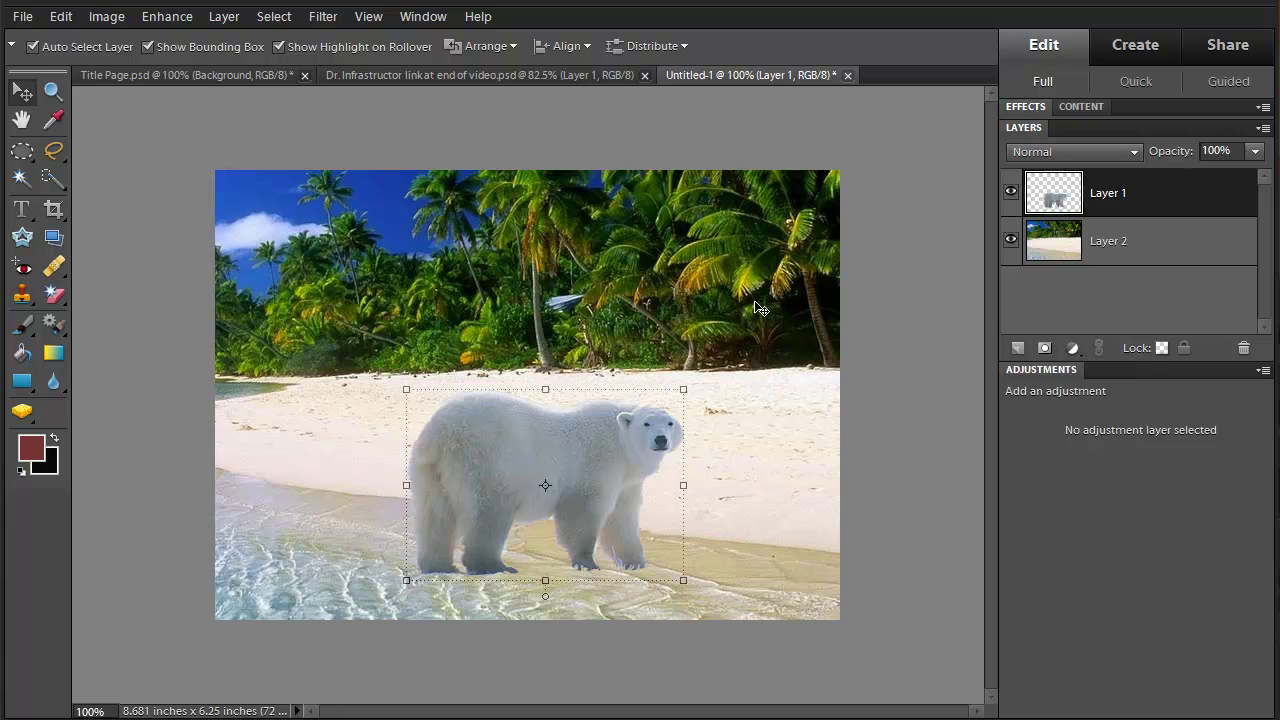
- Rotate the polar bear about 3.3° and commit the transform
{"action": "left_click", "coordinate": [542, 598]}
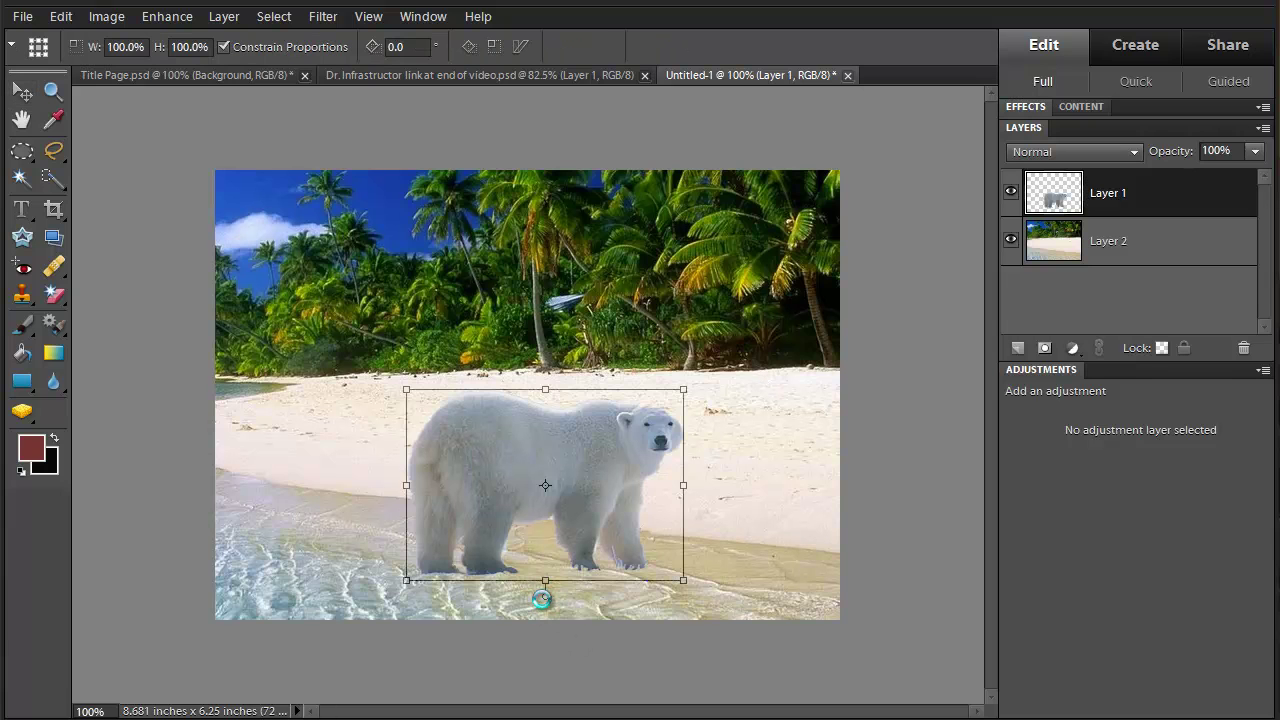
{"action": "left_click_drag", "start_coordinate": [541, 599], "coordinate": [535, 604]}
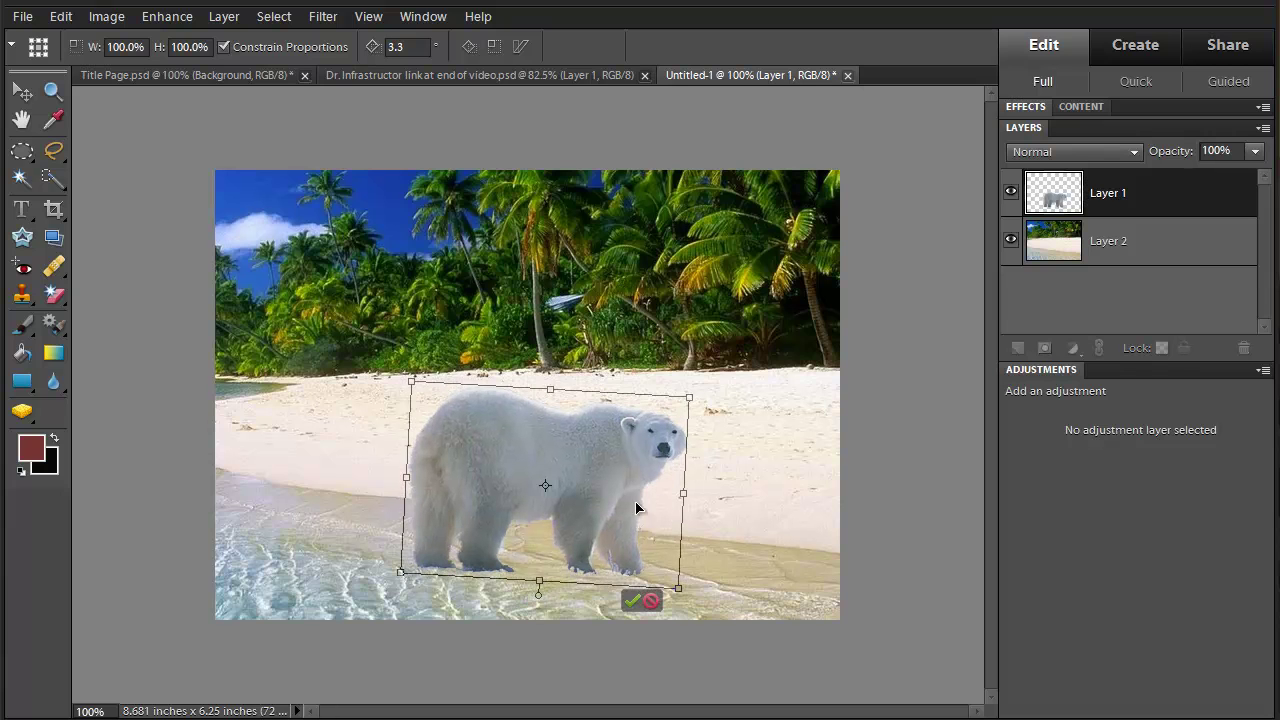
{"action": "left_click", "coordinate": [633, 601]}
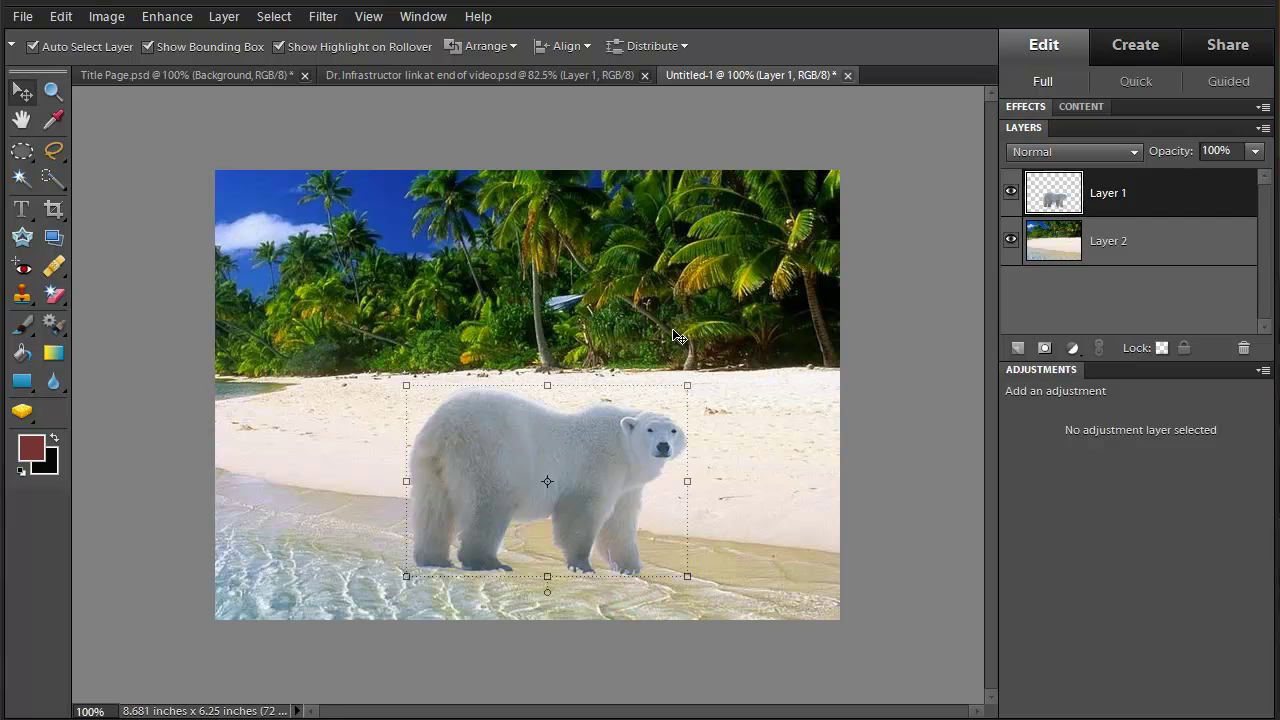
{"action": "left_click", "coordinate": [642, 318]}
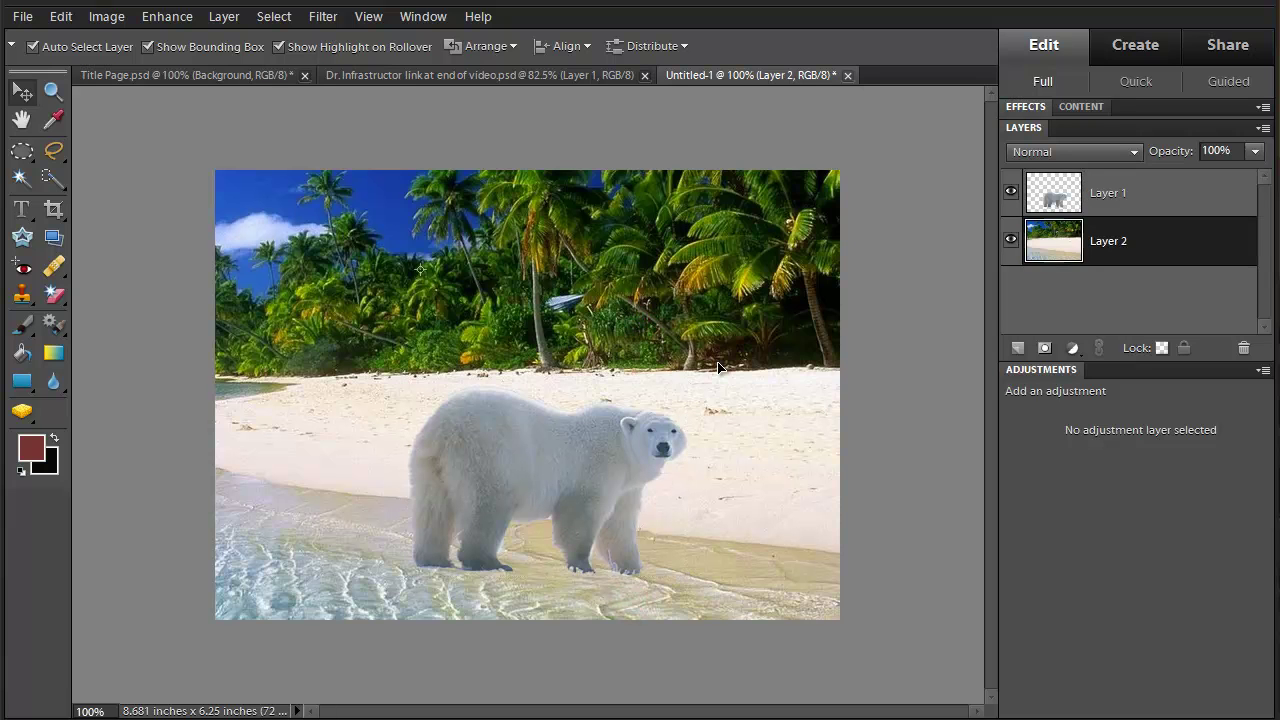
- Zoom to 200%, hide the beach layer (Layer 2) and select the bear's Layer 1
{"action": "key", "text": "ctrl+plus"}
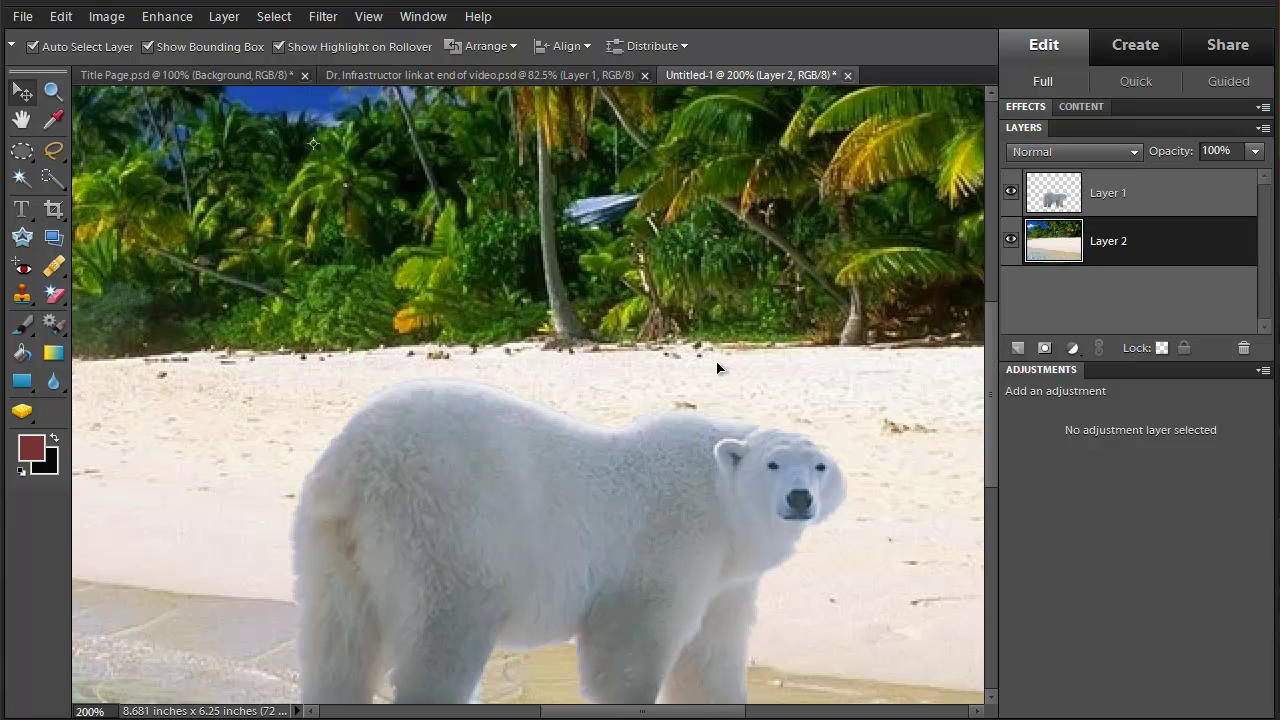
{"action": "left_click_drag", "start_coordinate": [990, 355], "coordinate": [991, 408]}
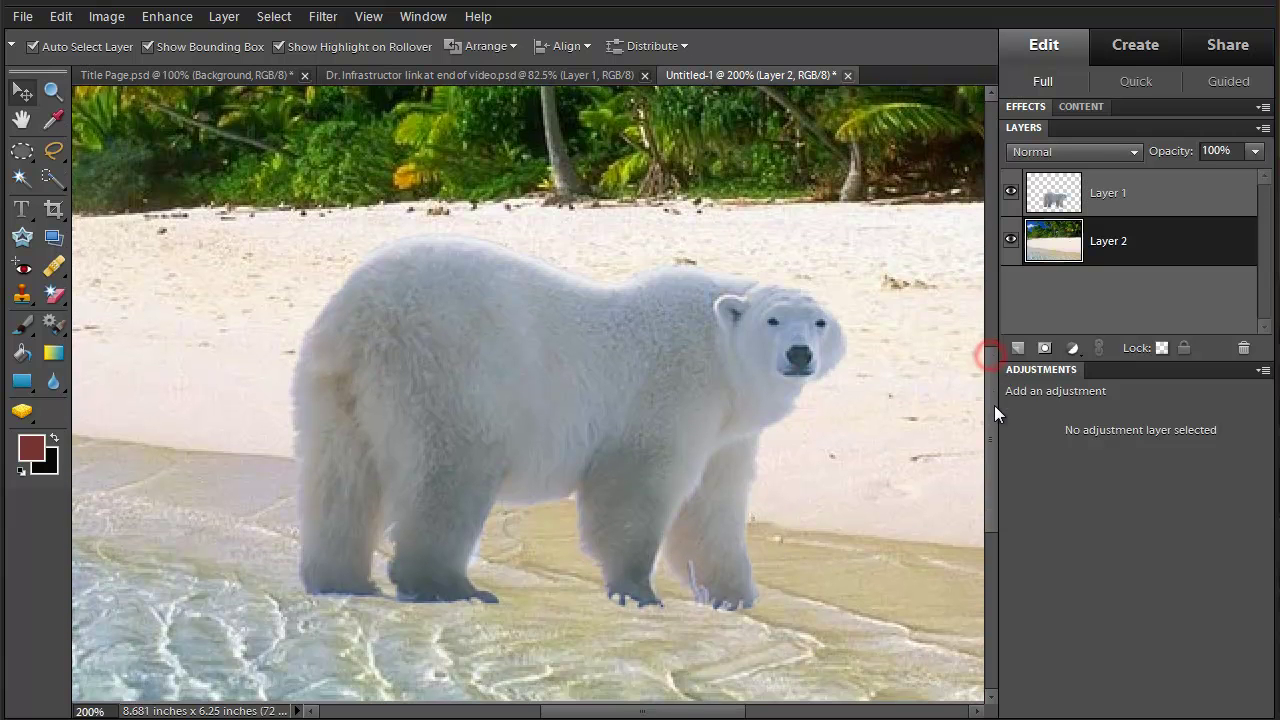
{"action": "left_click", "coordinate": [1010, 243]}
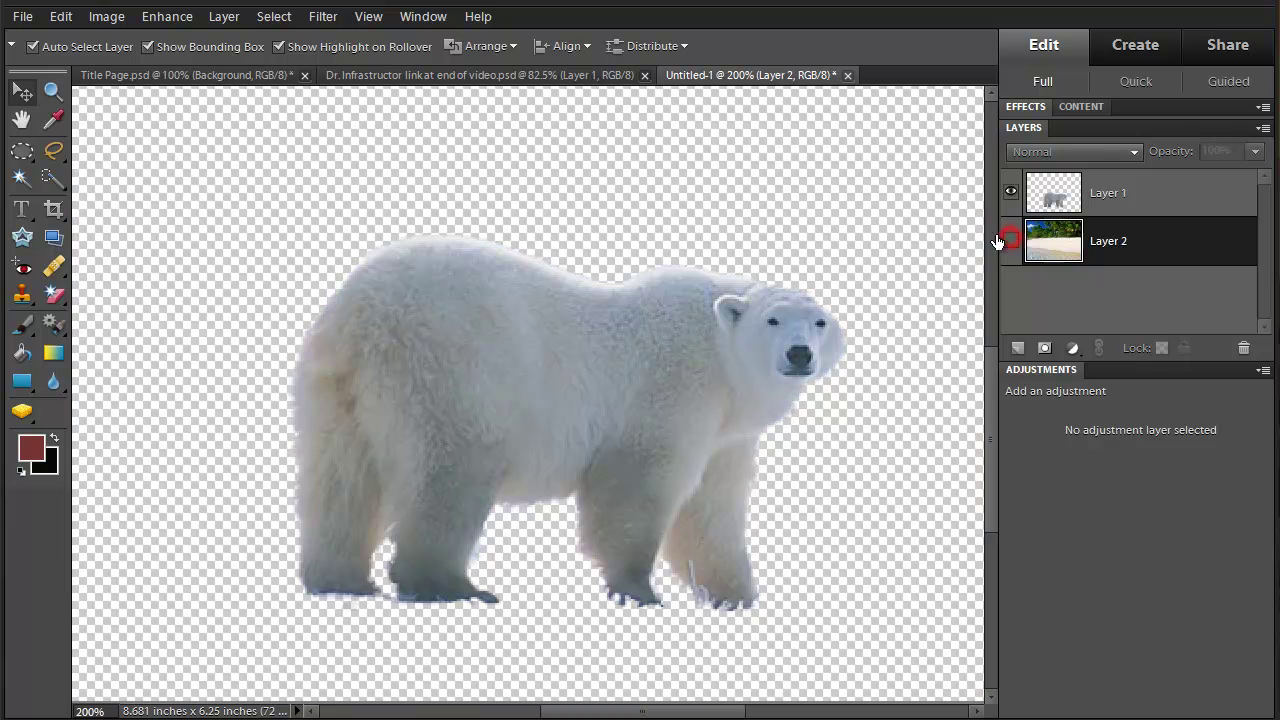
{"action": "left_click", "coordinate": [1150, 200]}
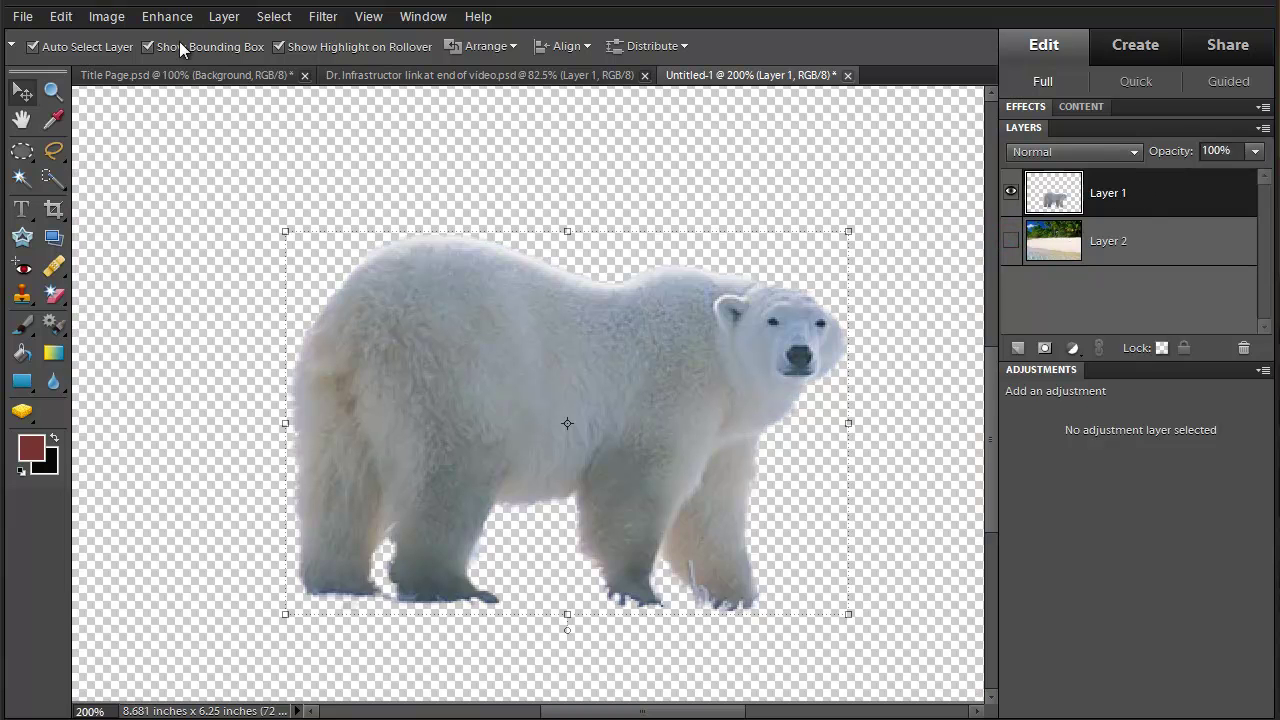
{"action": "left_click", "coordinate": [165, 17]}
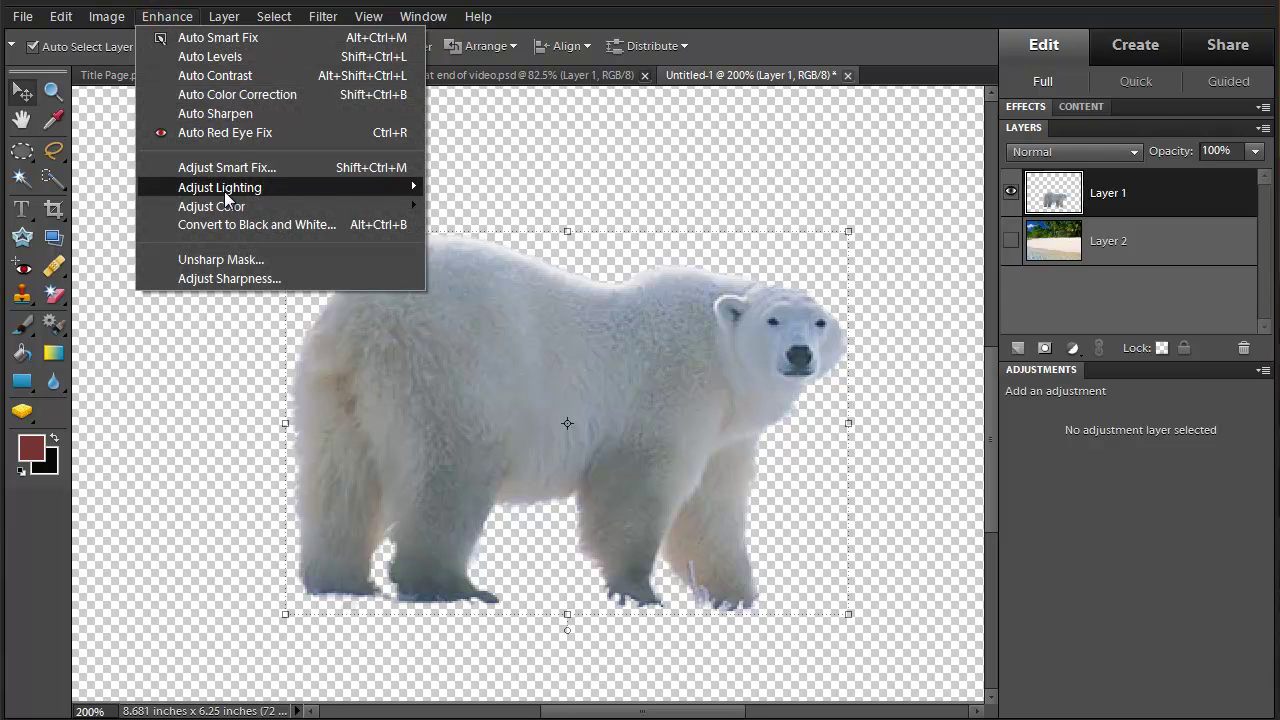
- Raise the polar bear's brightness to 36 with Brightness/Contrast and make the beach Layer 2 visible again
{"action": "mouse_move", "coordinate": [224, 190]}
{"action": "left_click", "coordinate": [463, 205]}
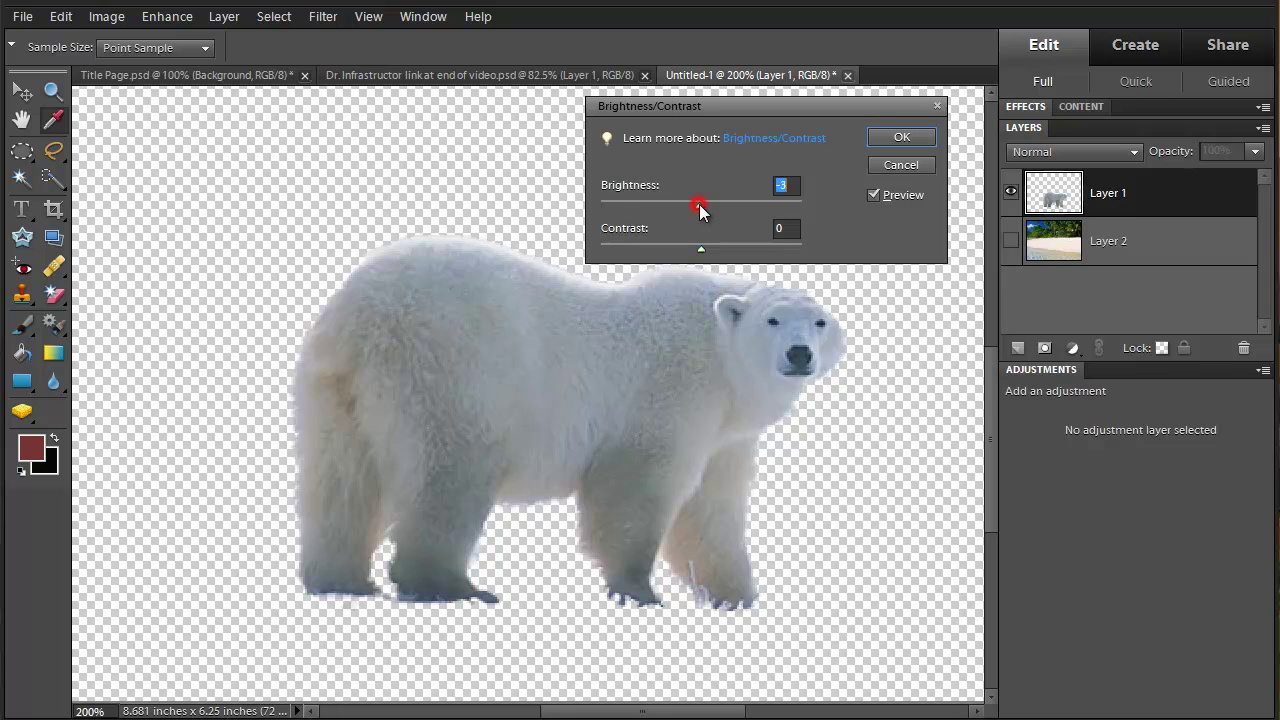
{"action": "left_click_drag", "start_coordinate": [698, 204], "coordinate": [725, 207]}
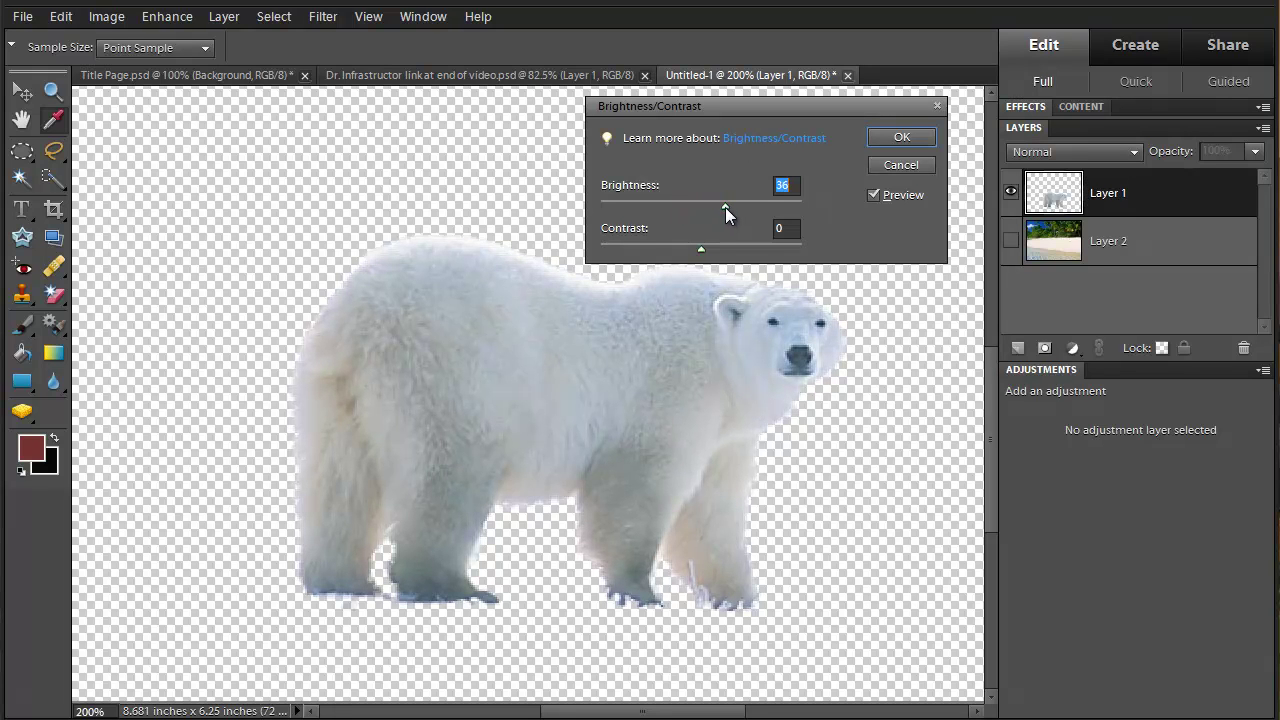
{"action": "left_click", "coordinate": [902, 138]}
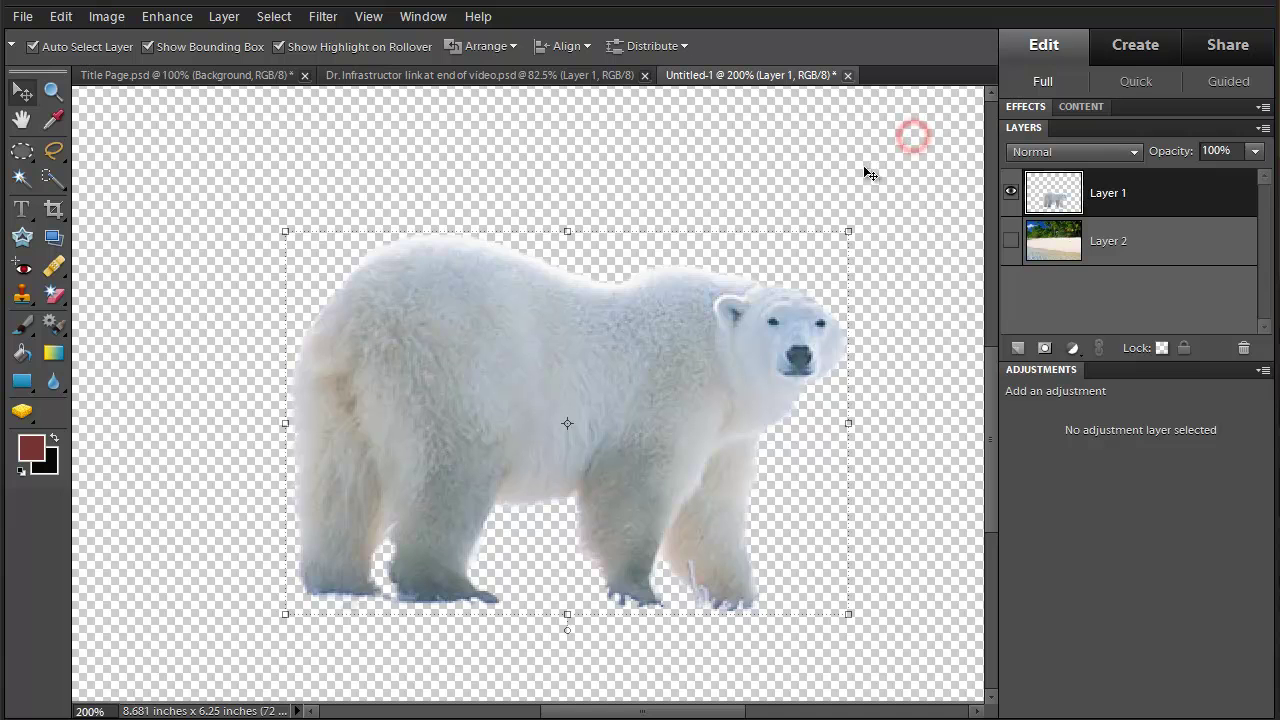
{"action": "left_click", "coordinate": [1009, 240]}
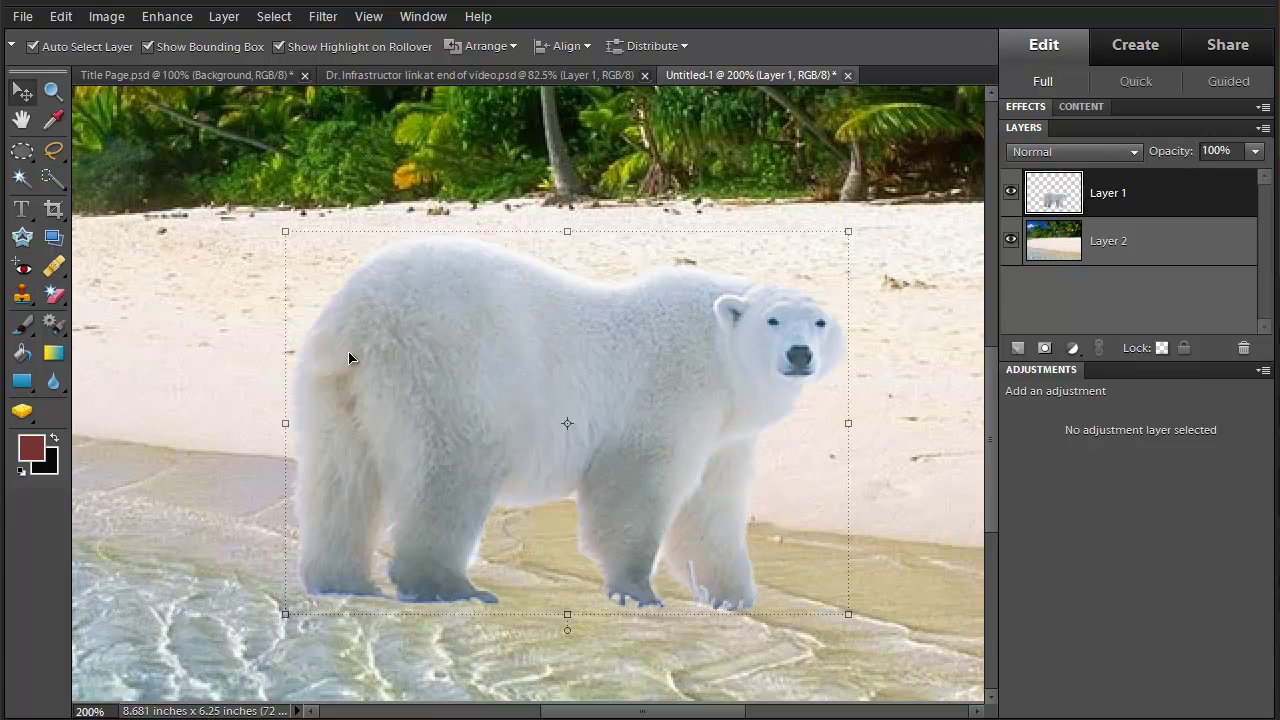
- Select the beach Layer 2 by clicking the canvas, then choose the Lasso tool
{"action": "left_click", "coordinate": [214, 352]}
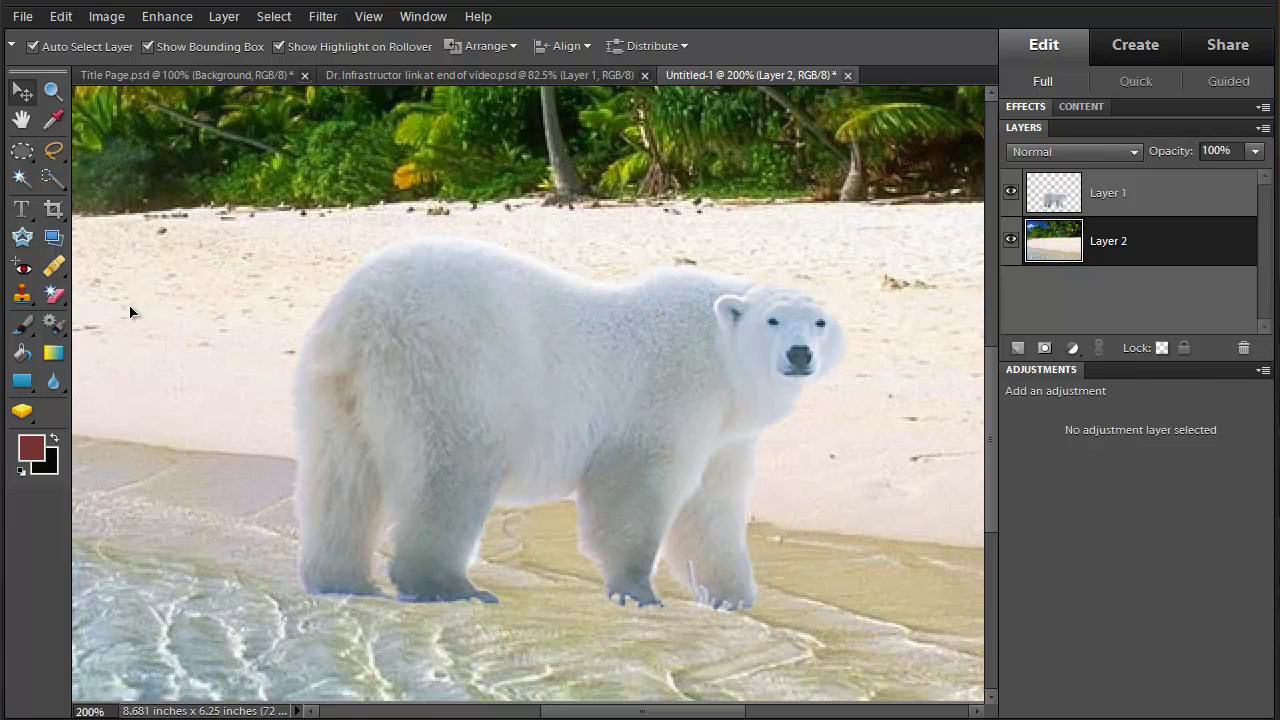
{"action": "left_click", "coordinate": [55, 150]}
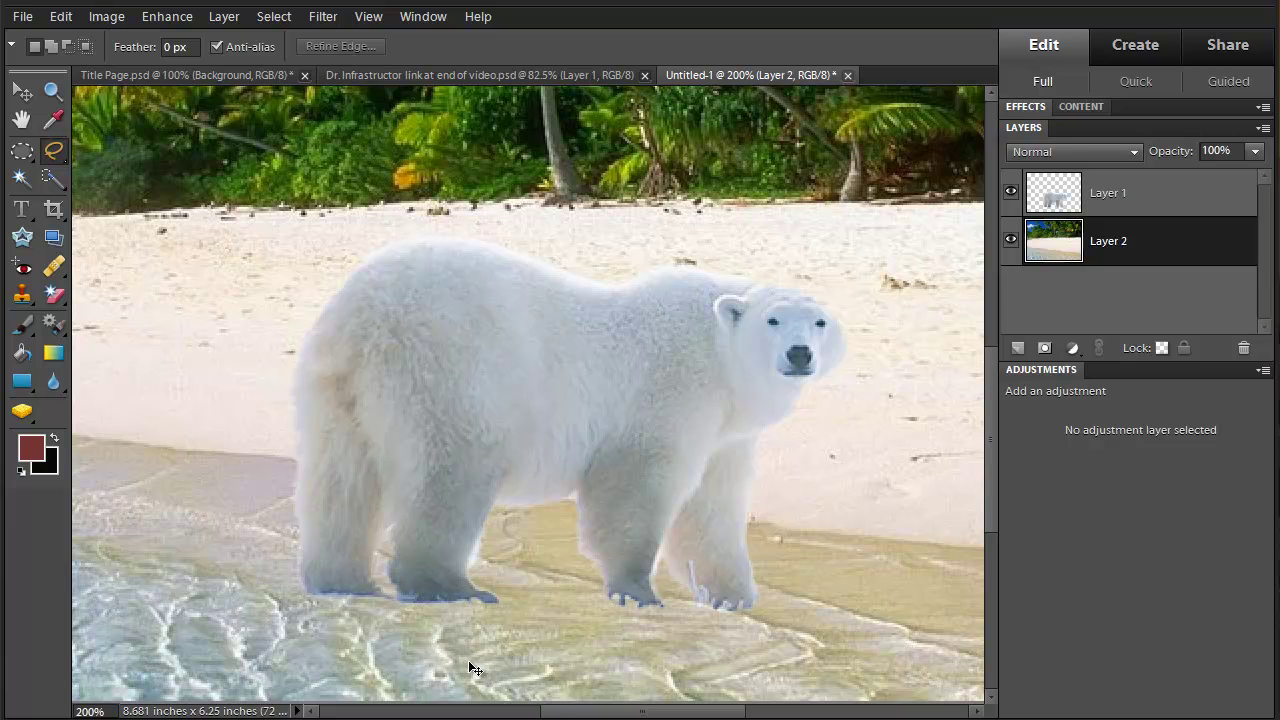
- Zoom to 300% on the bear's feet, lasso the water below the left feet, and copy it to Layer 3
{"action": "key", "text": "ctrl+equal"}
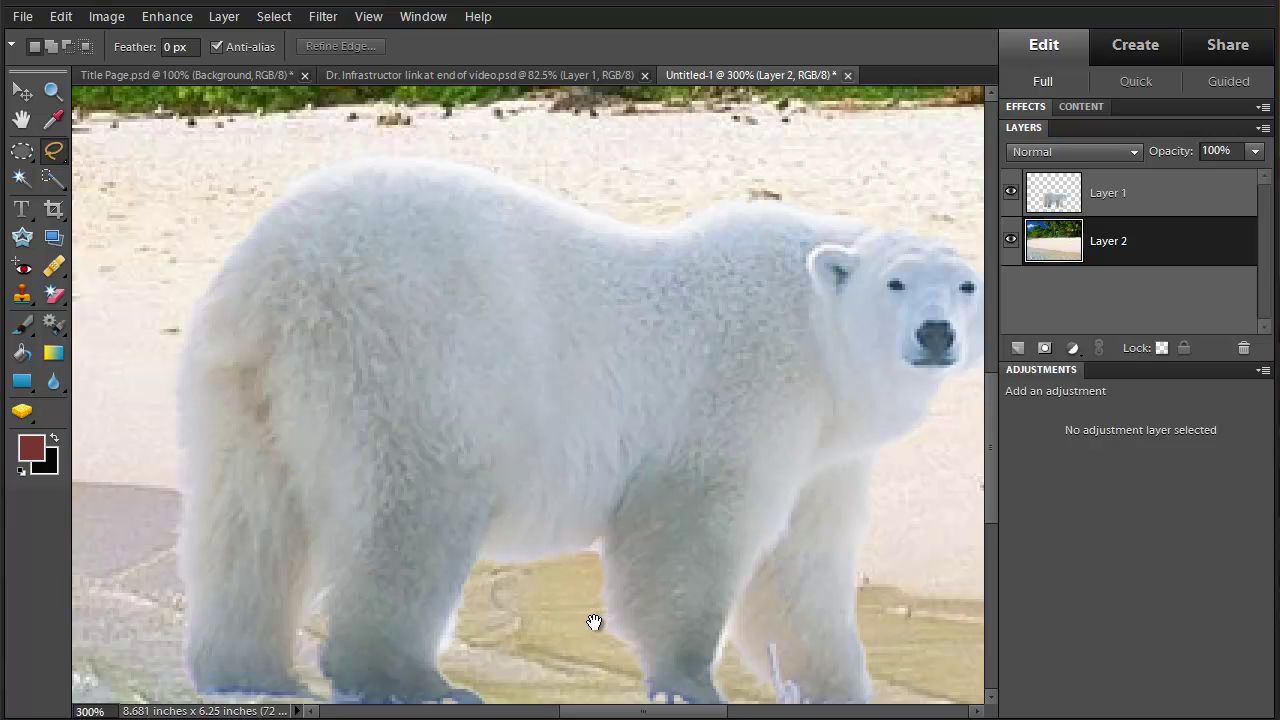
{"action": "mouse_move", "coordinate": [592, 620]}
{"action": "left_mouse_down"}
{"action": "mouse_move", "coordinate": [594, 528]}
{"action": "mouse_move", "coordinate": [620, 484]}
{"action": "left_mouse_up"}
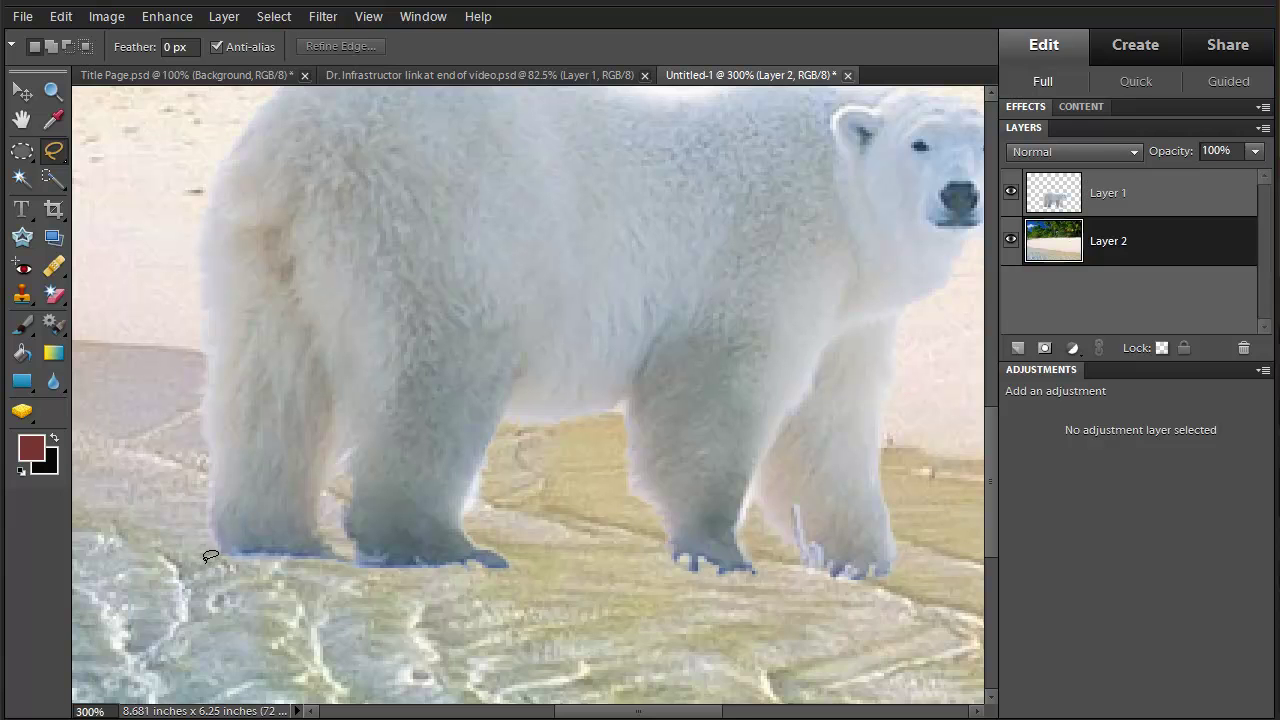
{"action": "mouse_move", "coordinate": [206, 559]}
{"action": "left_mouse_down"}
{"action": "mouse_move", "coordinate": [236, 576]}
{"action": "mouse_move", "coordinate": [356, 578]}
{"action": "mouse_move", "coordinate": [360, 628]}
{"action": "mouse_move", "coordinate": [248, 631]}
{"action": "mouse_move", "coordinate": [203, 611]}
{"action": "mouse_move", "coordinate": [205, 566]}
{"action": "left_mouse_up"}
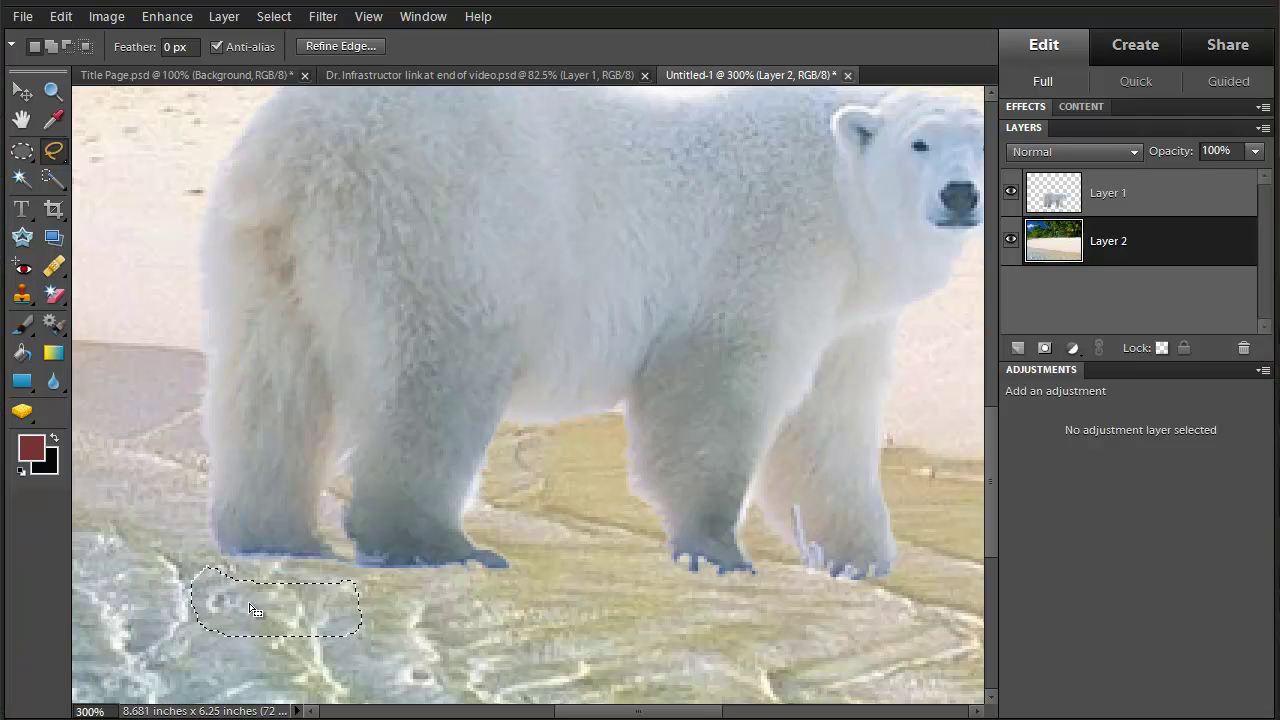
{"action": "right_click", "coordinate": [252, 605]}
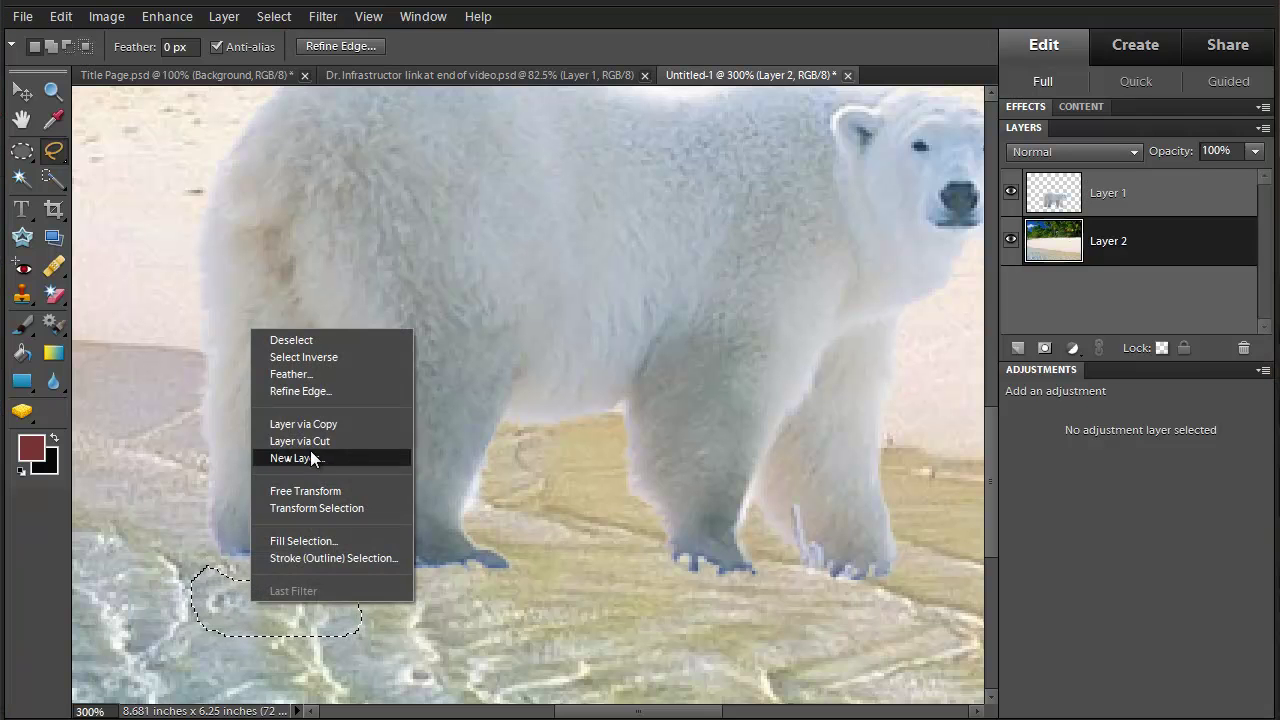
{"action": "left_click", "coordinate": [325, 422]}
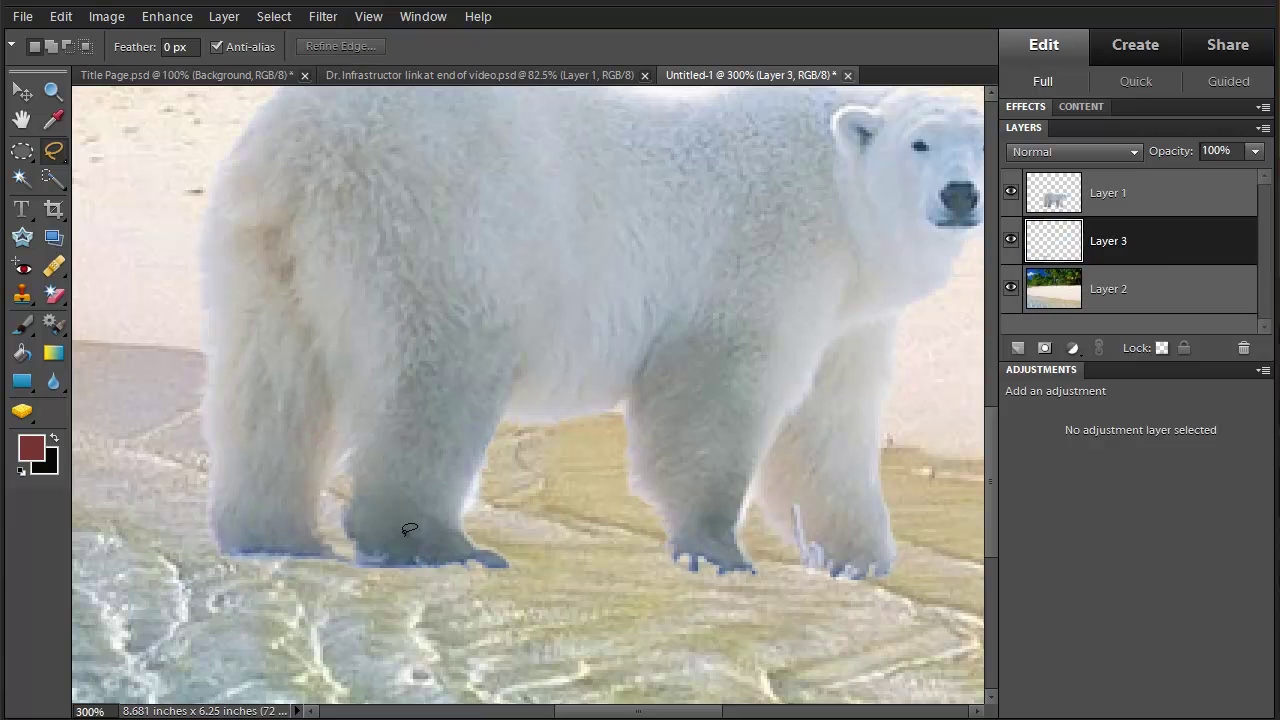
- Move Layer 3 above Layer 1 and place its water patch over the bear's hind foot
{"action": "key", "text": "v"}
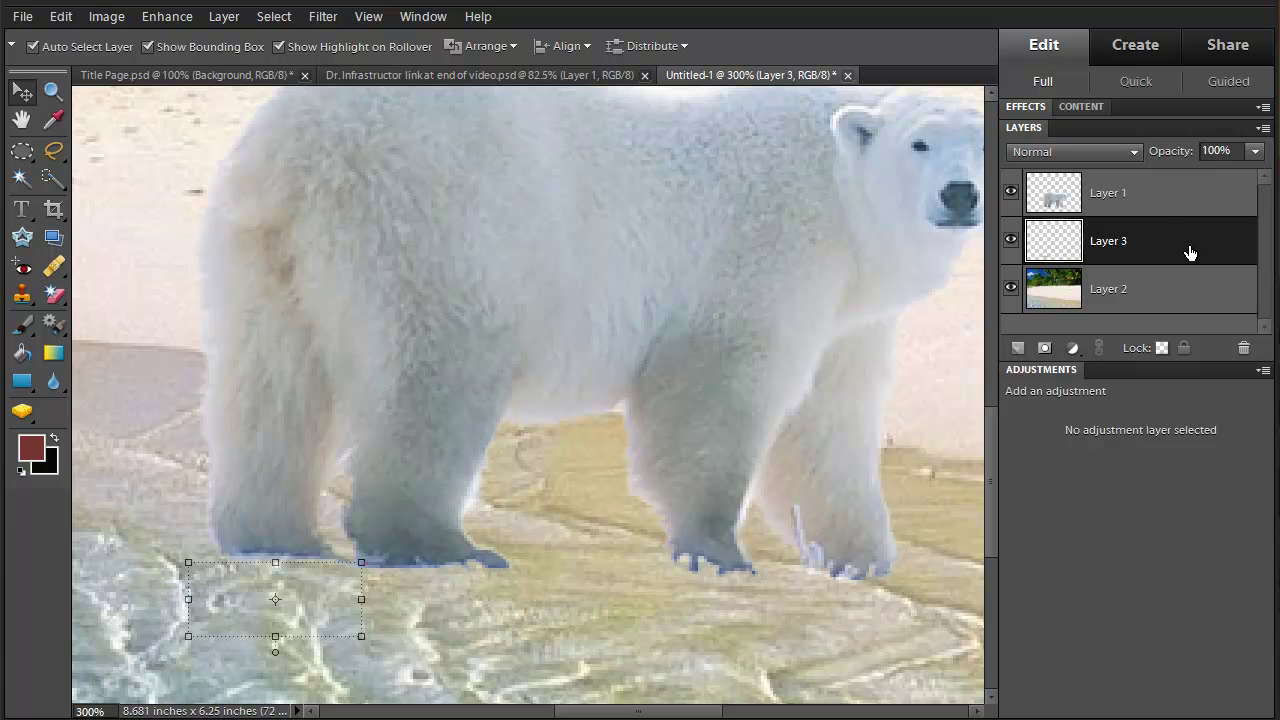
{"action": "left_click_drag", "start_coordinate": [1189, 243], "coordinate": [1171, 197]}
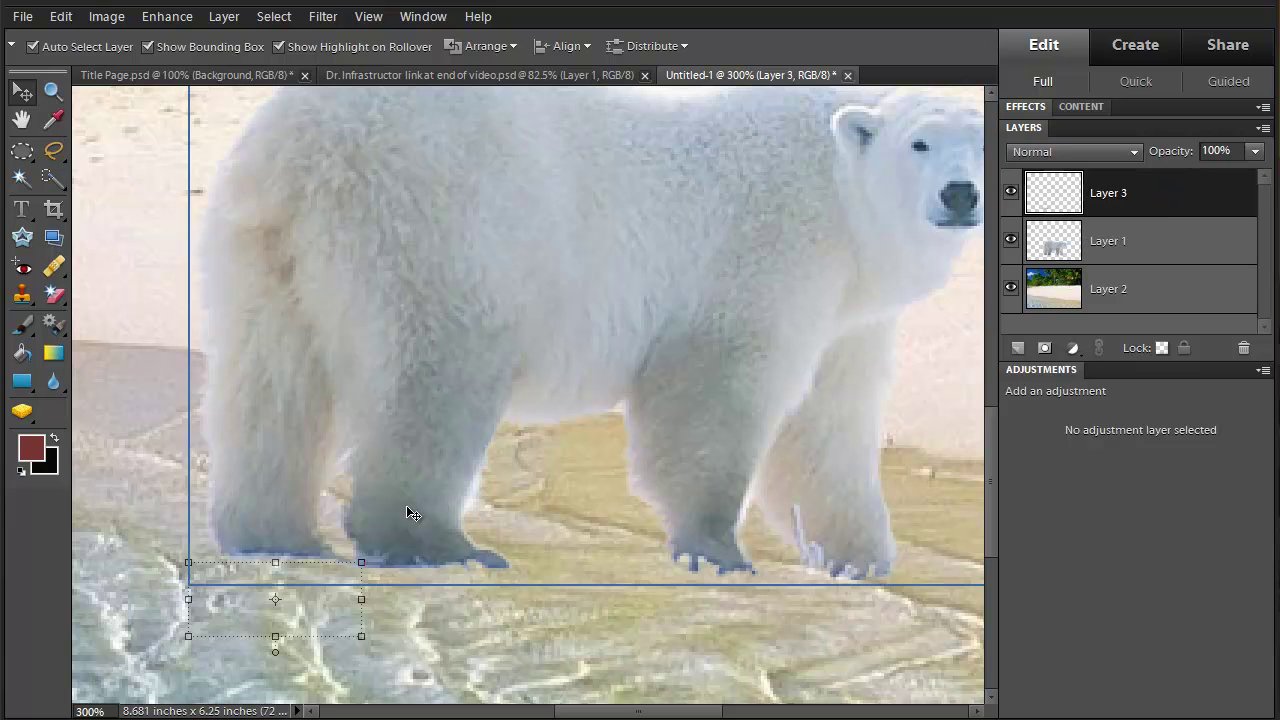
{"action": "left_click_drag", "start_coordinate": [319, 607], "coordinate": [310, 567]}
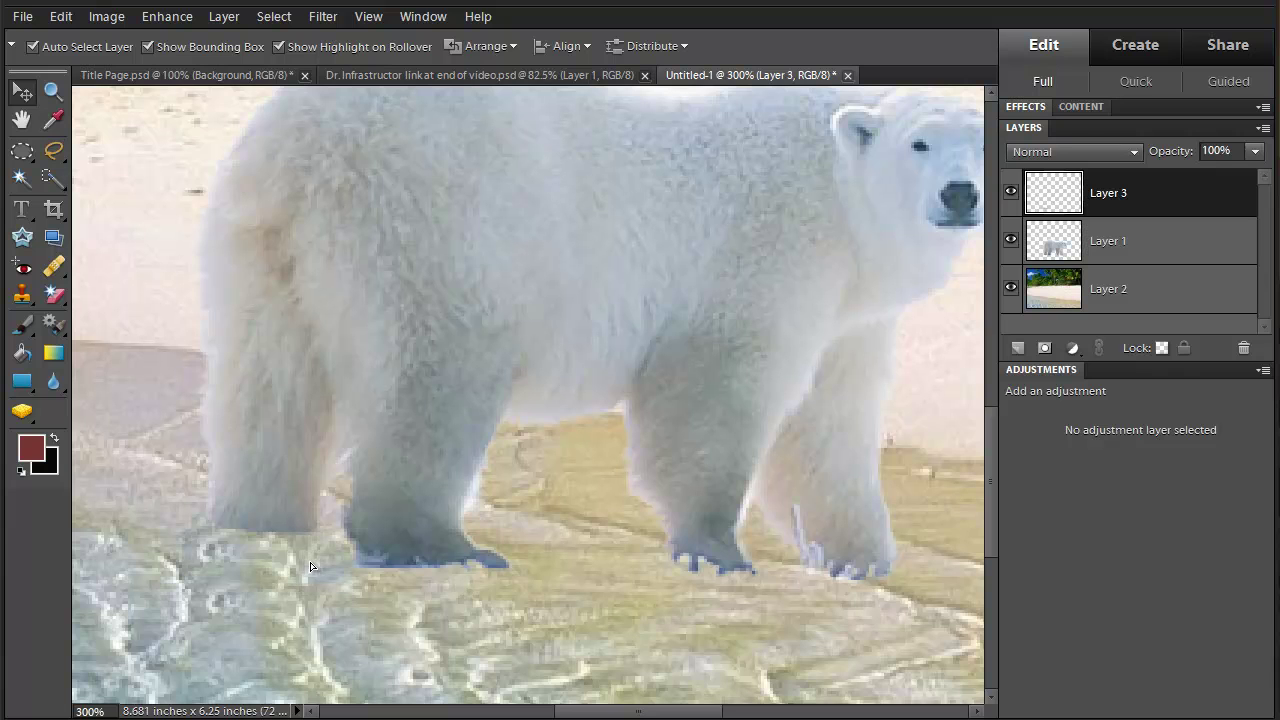
{"action": "left_click_drag", "start_coordinate": [310, 567], "coordinate": [309, 564]}
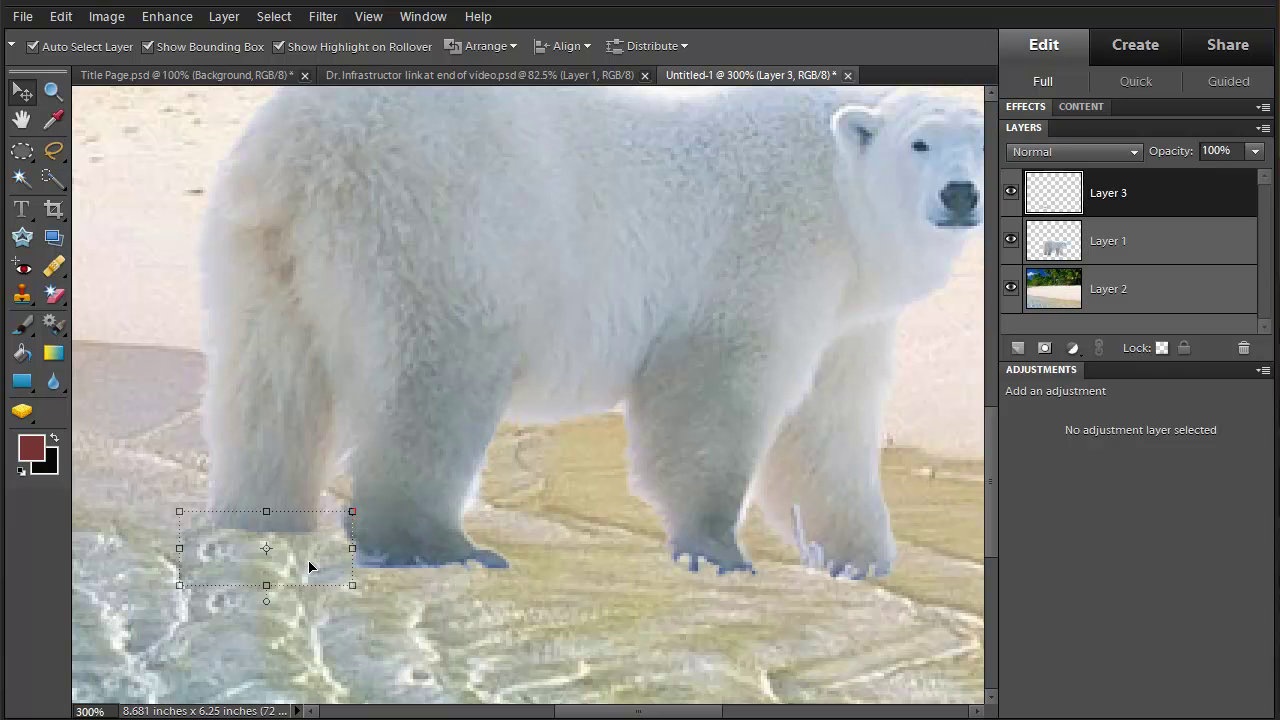
- Set Layer 3's opacity to 64% and reselect the beach photo layer
{"action": "left_click", "coordinate": [1256, 151]}
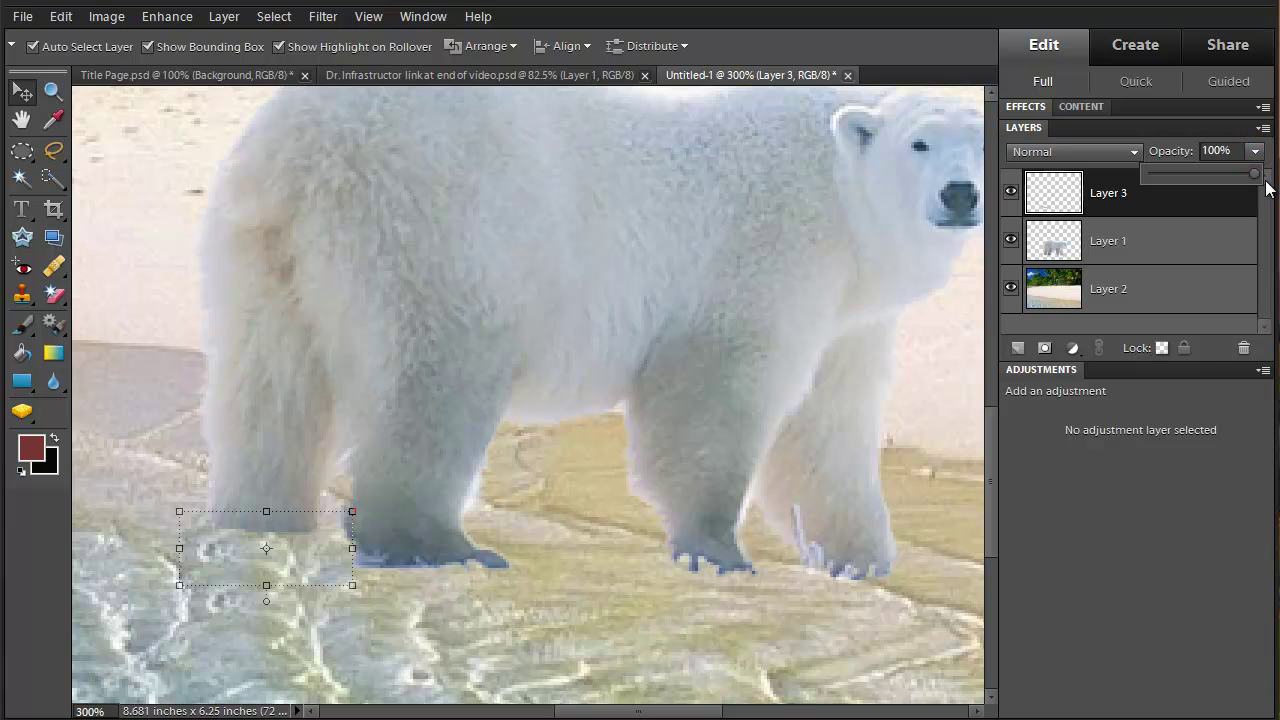
{"action": "left_click_drag", "start_coordinate": [1256, 174], "coordinate": [1239, 176]}
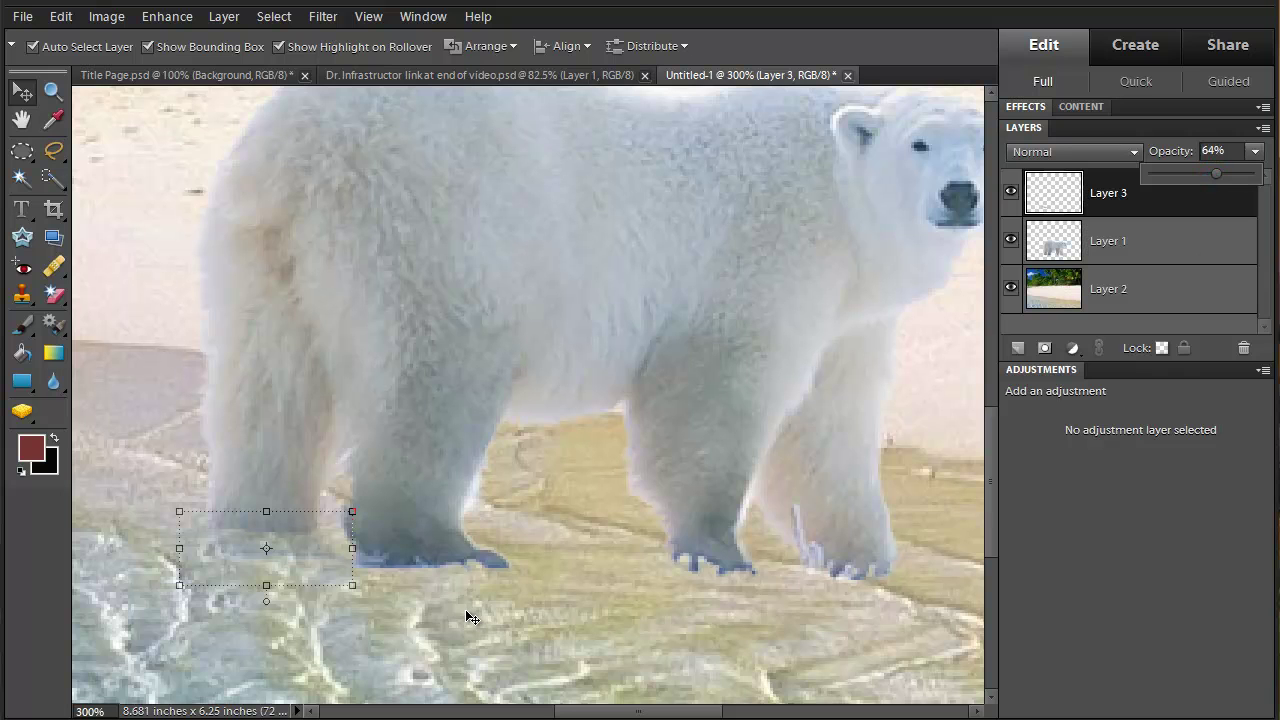
{"action": "left_click", "coordinate": [408, 606]}
- Copy the water into new Layer 4 with Ctrl+J and drag it over the next rear foot
{"action": "key", "text": "ctrl+j"}
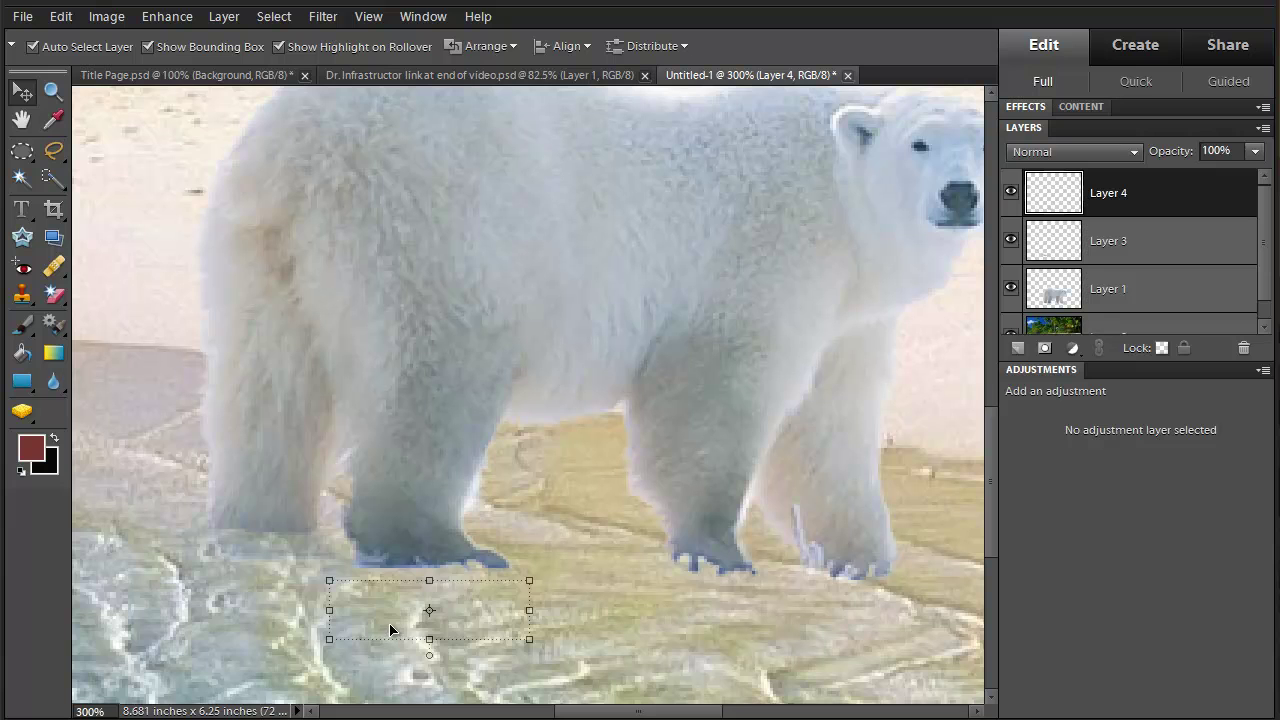
{"action": "left_click", "coordinate": [391, 622]}
{"action": "left_click_drag", "start_coordinate": [393, 617], "coordinate": [392, 580]}
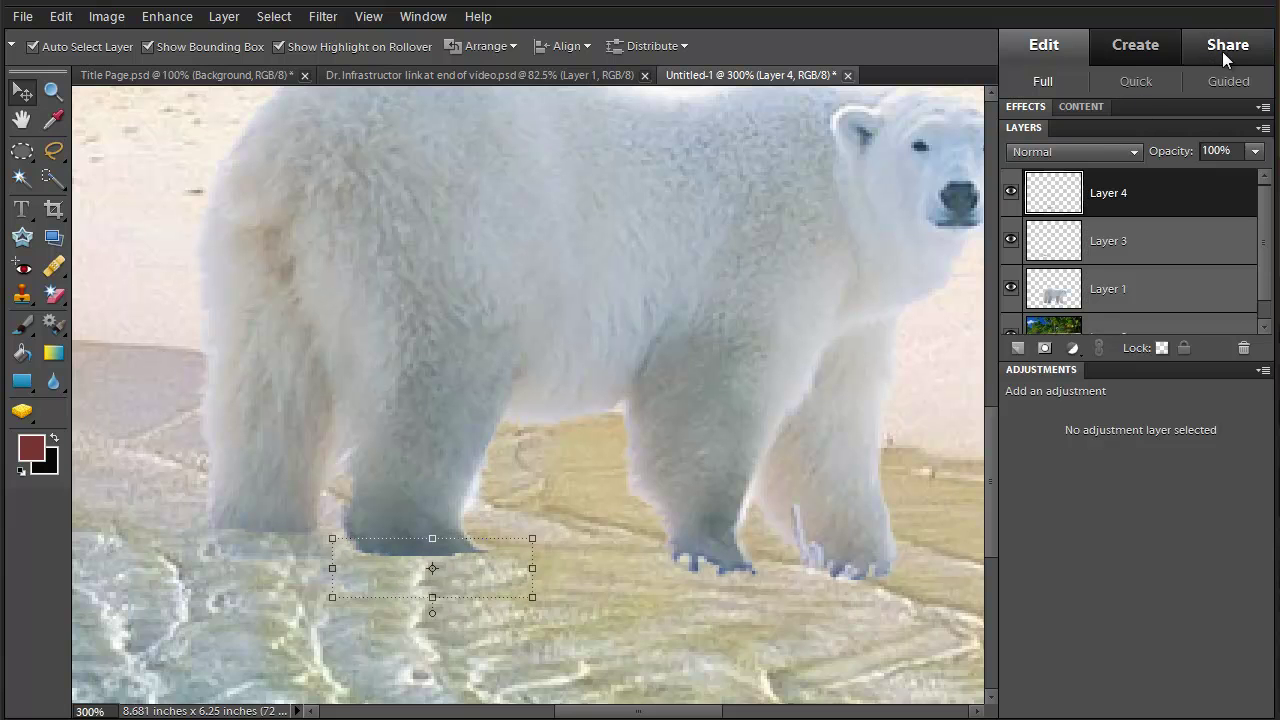
- Lower Layer 4's opacity to about 36% and reselect the beach photo layer
{"action": "left_click", "coordinate": [1254, 151]}
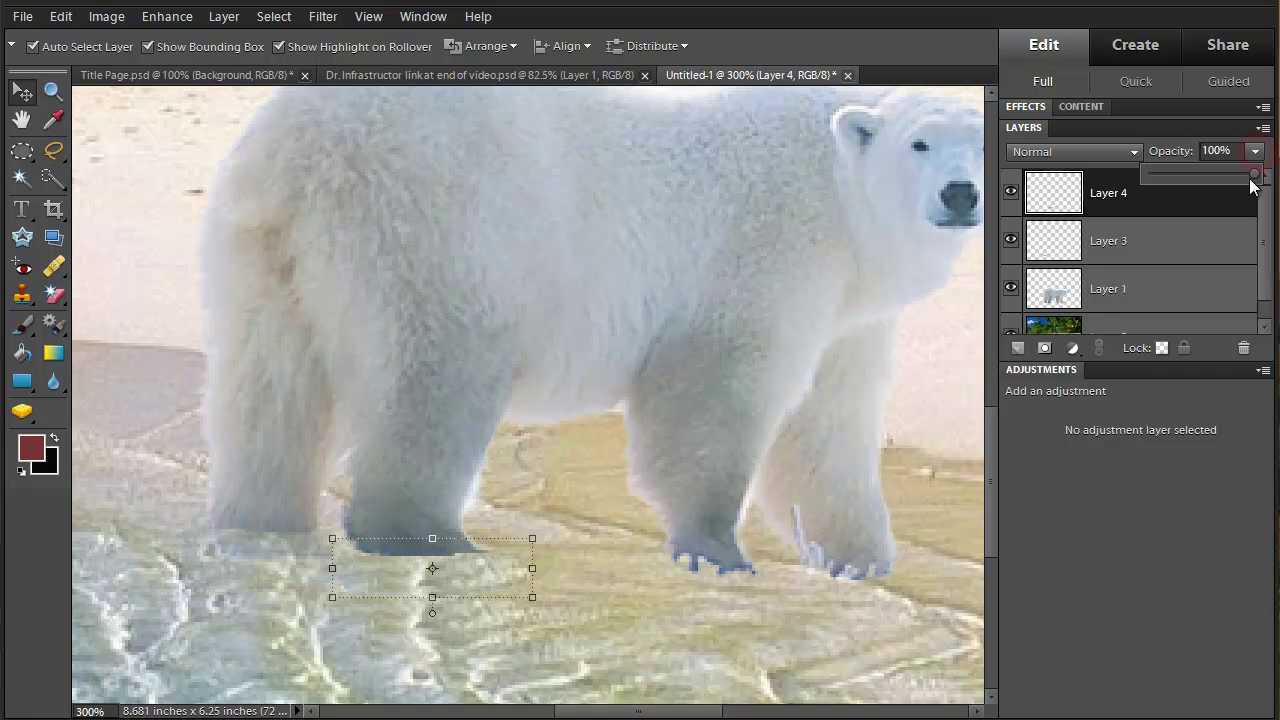
{"action": "left_click_drag", "start_coordinate": [1251, 178], "coordinate": [1229, 178]}
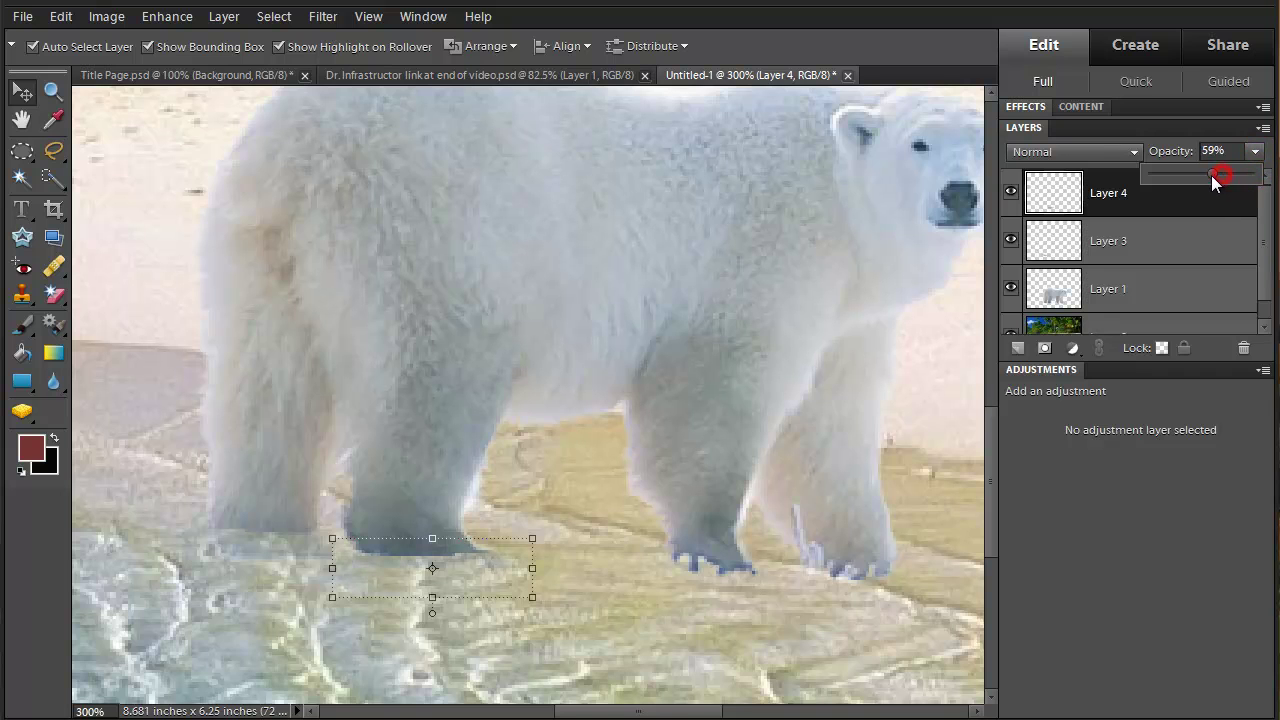
{"action": "left_click_drag", "start_coordinate": [1211, 175], "coordinate": [1199, 177]}
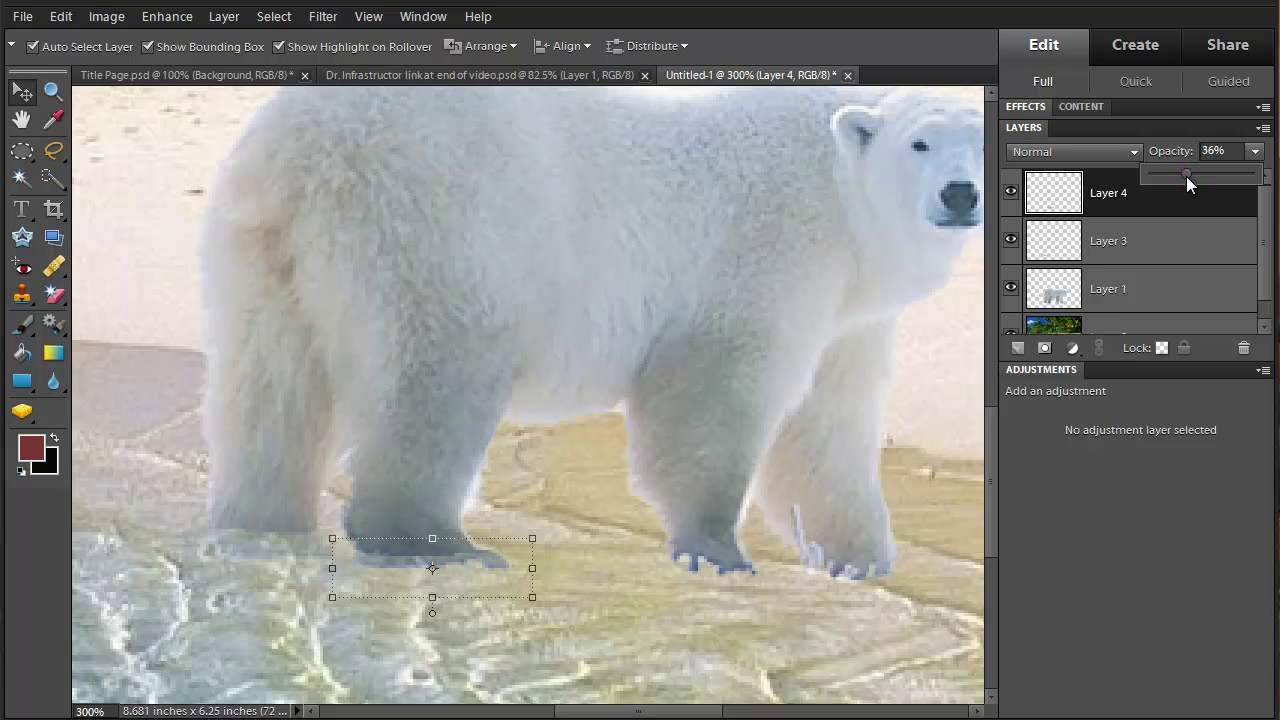
{"action": "left_click", "coordinate": [494, 629]}
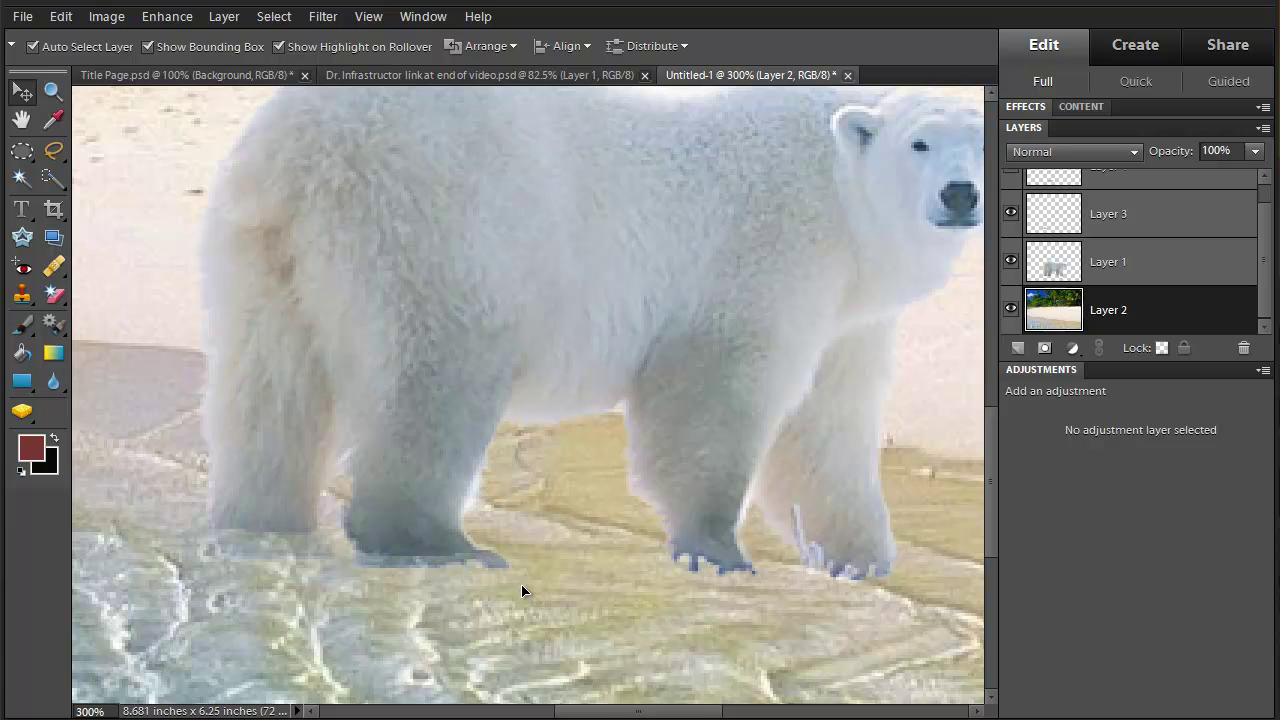
- Copy water into Layer 5, place it over the first front paw at about 72% opacity
{"action": "key", "text": "ctrl+j"}
{"action": "left_click_drag", "start_coordinate": [680, 614], "coordinate": [677, 581]}
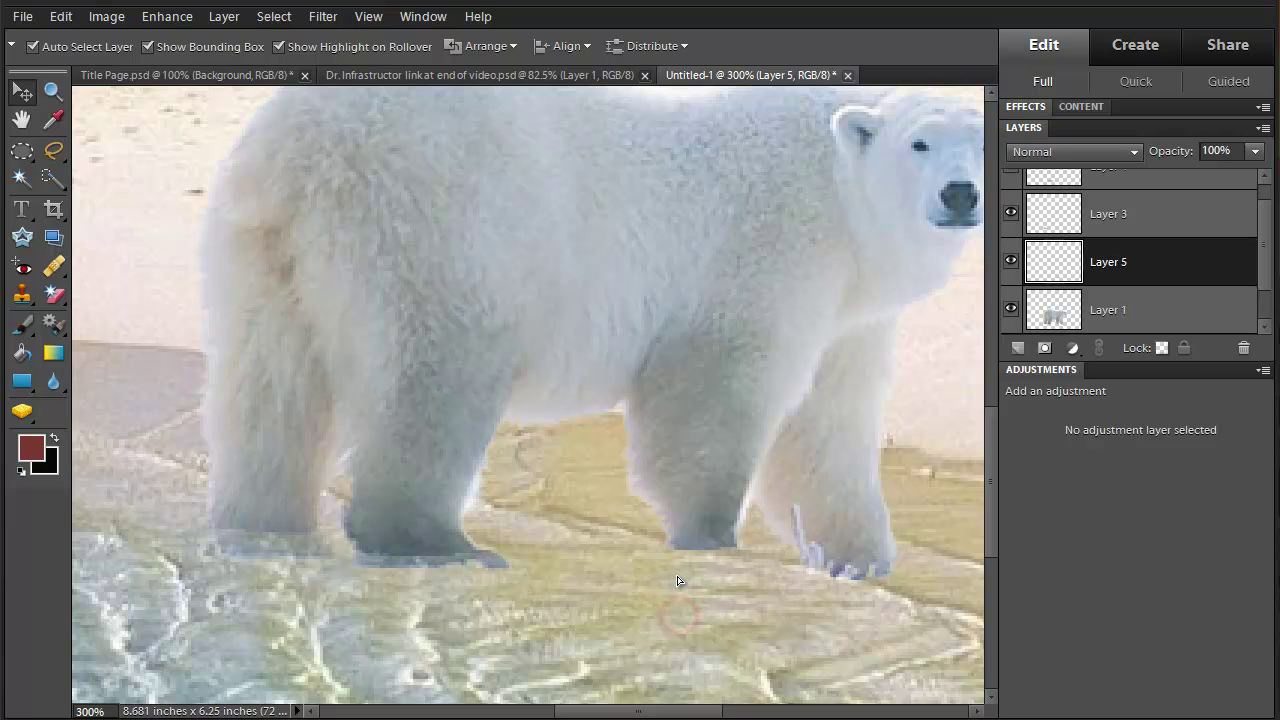
{"action": "left_click", "coordinate": [1256, 152]}
{"action": "left_click_drag", "start_coordinate": [1255, 175], "coordinate": [1224, 173]}
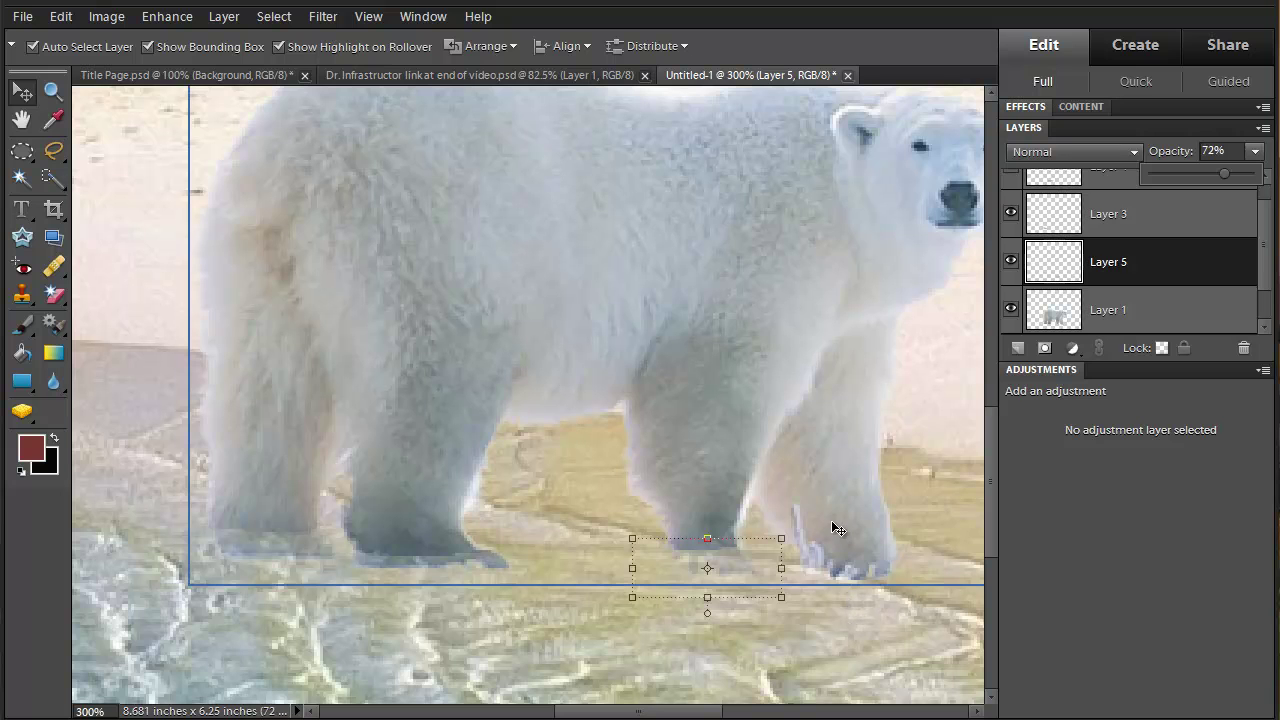
{"action": "left_click", "coordinate": [797, 638]}
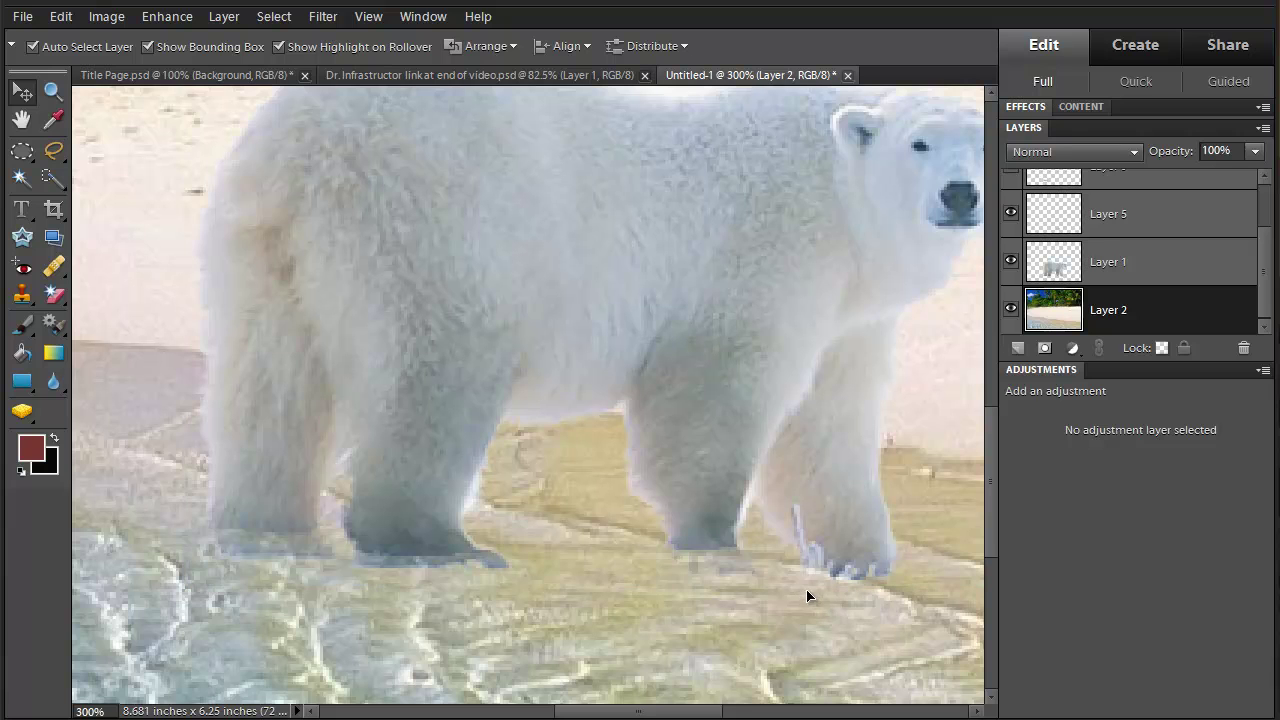
- Create Layer 6 from the water over the other front paw and fade it to about 69% opacity
{"action": "key", "text": "ctrl+shift+alt+n"}
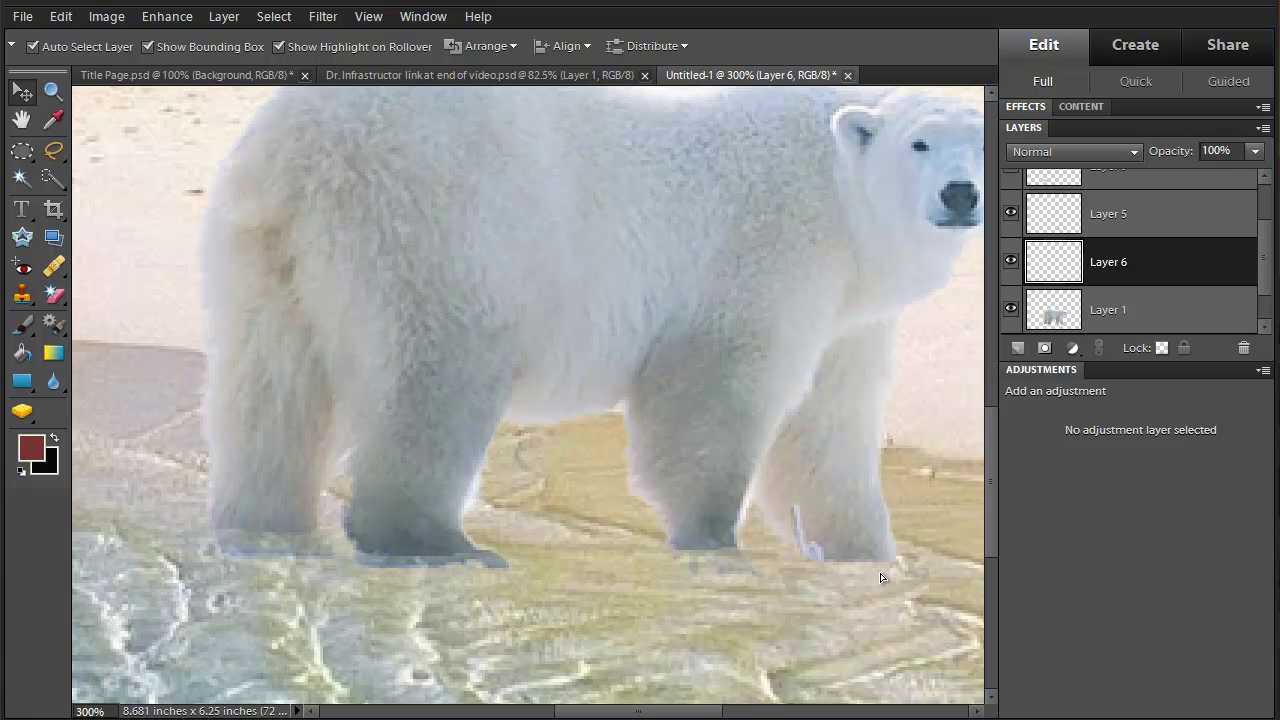
{"action": "left_click", "coordinate": [882, 576]}
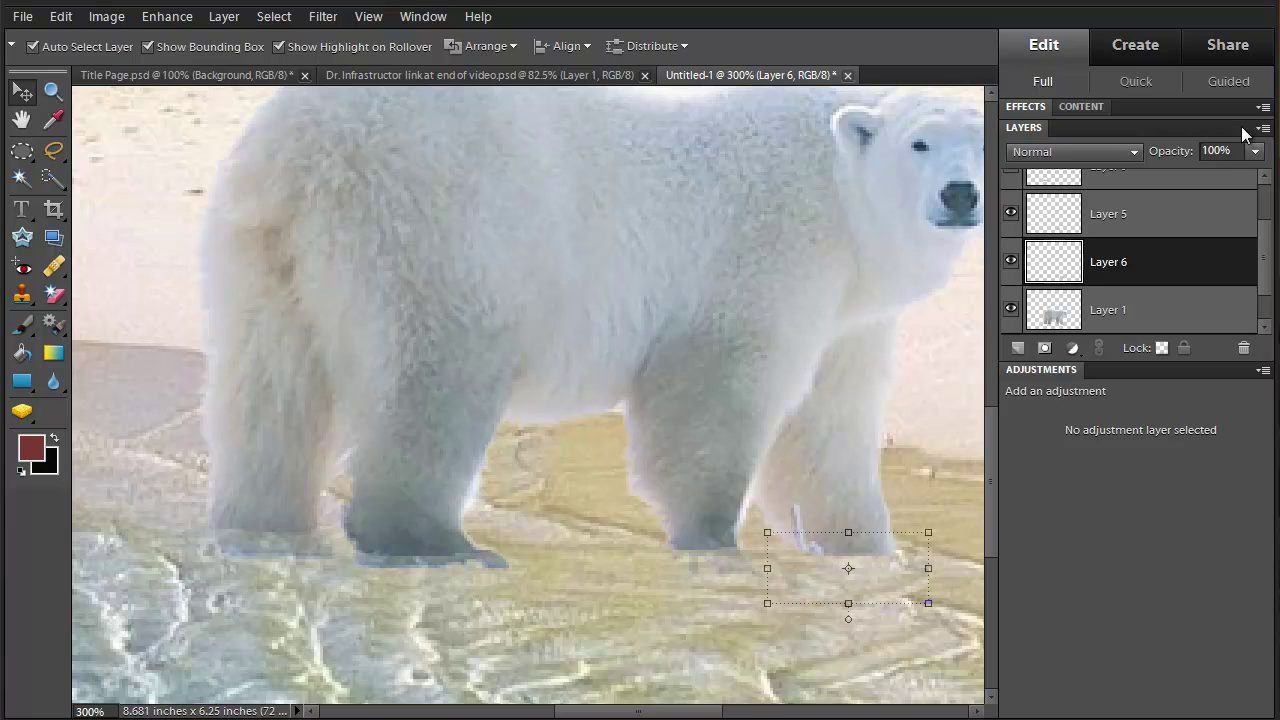
{"action": "left_click", "coordinate": [1254, 151]}
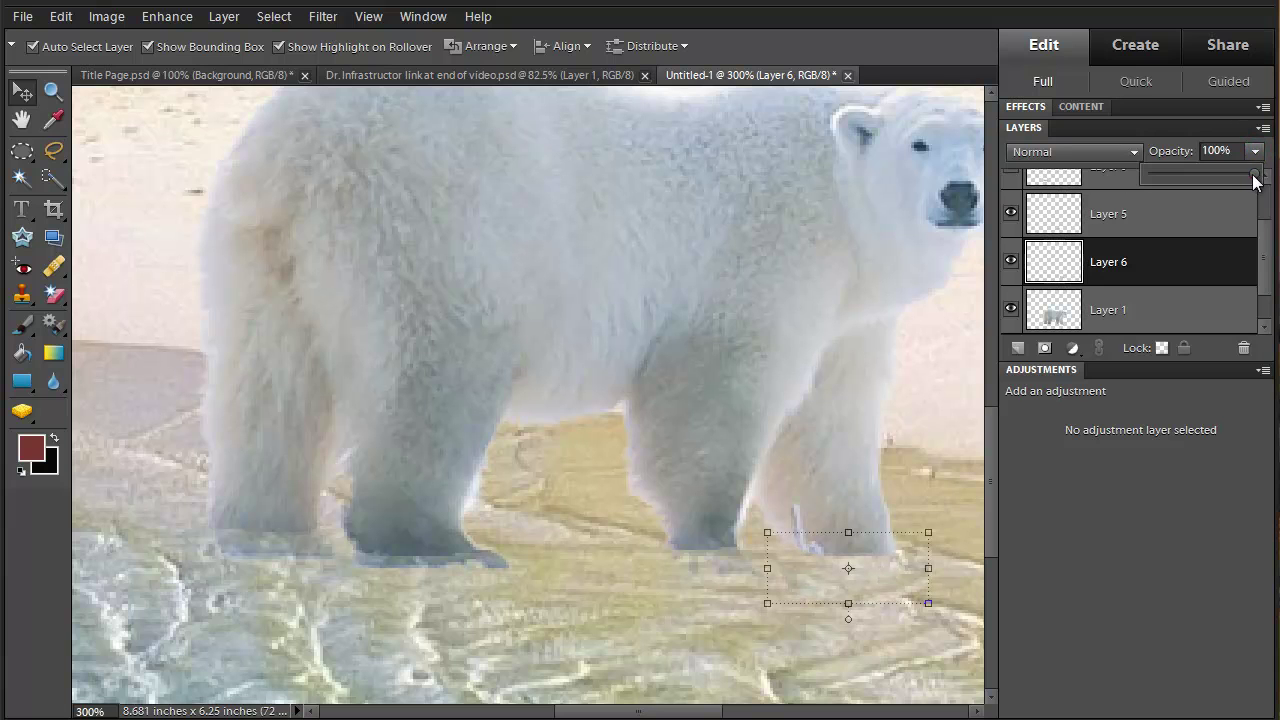
{"action": "left_click_drag", "start_coordinate": [1252, 175], "coordinate": [1214, 175]}
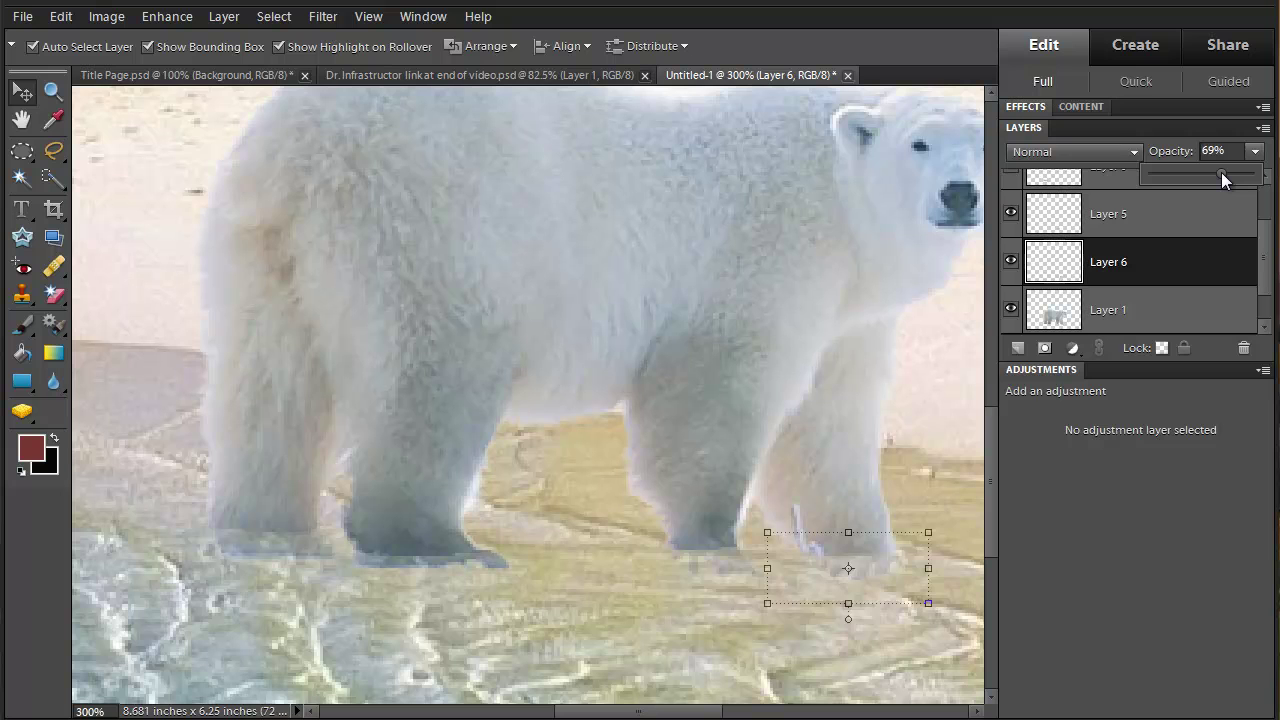
{"action": "left_click", "coordinate": [727, 630]}
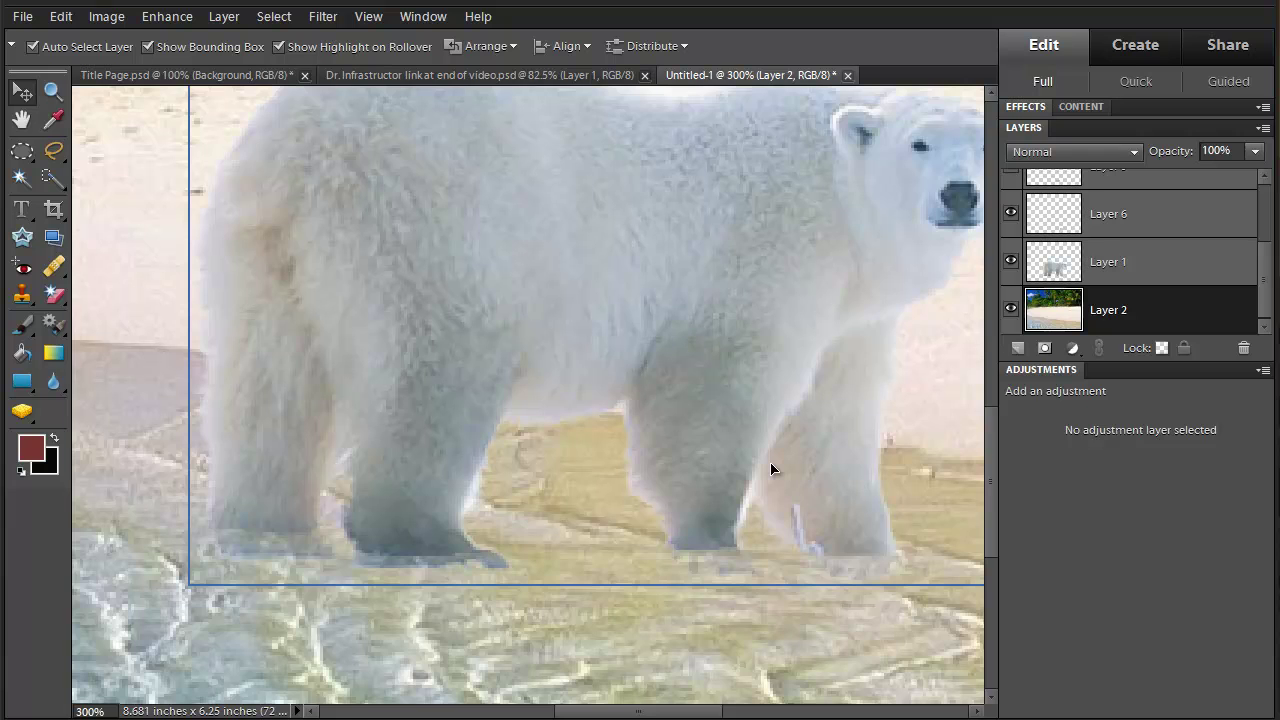
- Fit the finished composite on screen, deselect Layer 1, and switch to the website-link end document
{"action": "key", "text": "ctrl+minus"}
{"action": "key", "text": "ctrl+minus"}
{"action": "left_click", "coordinate": [1155, 264]}
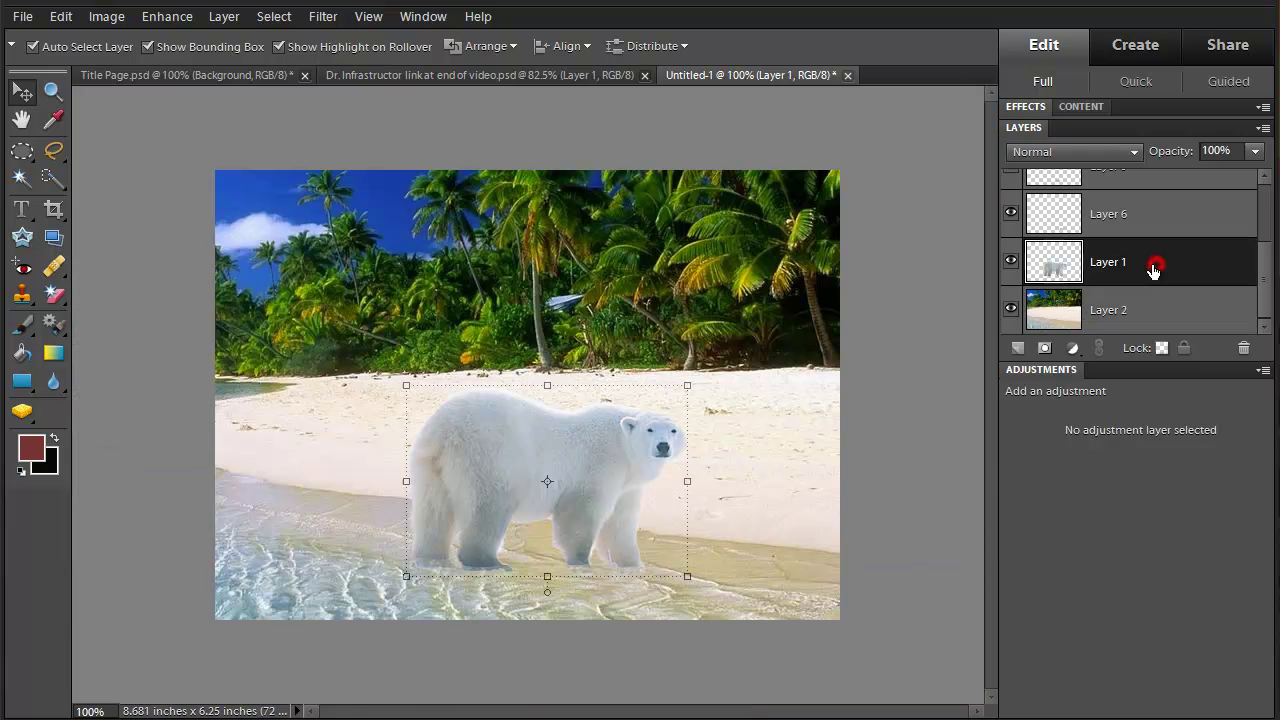
{"action": "left_click", "coordinate": [369, 17]}
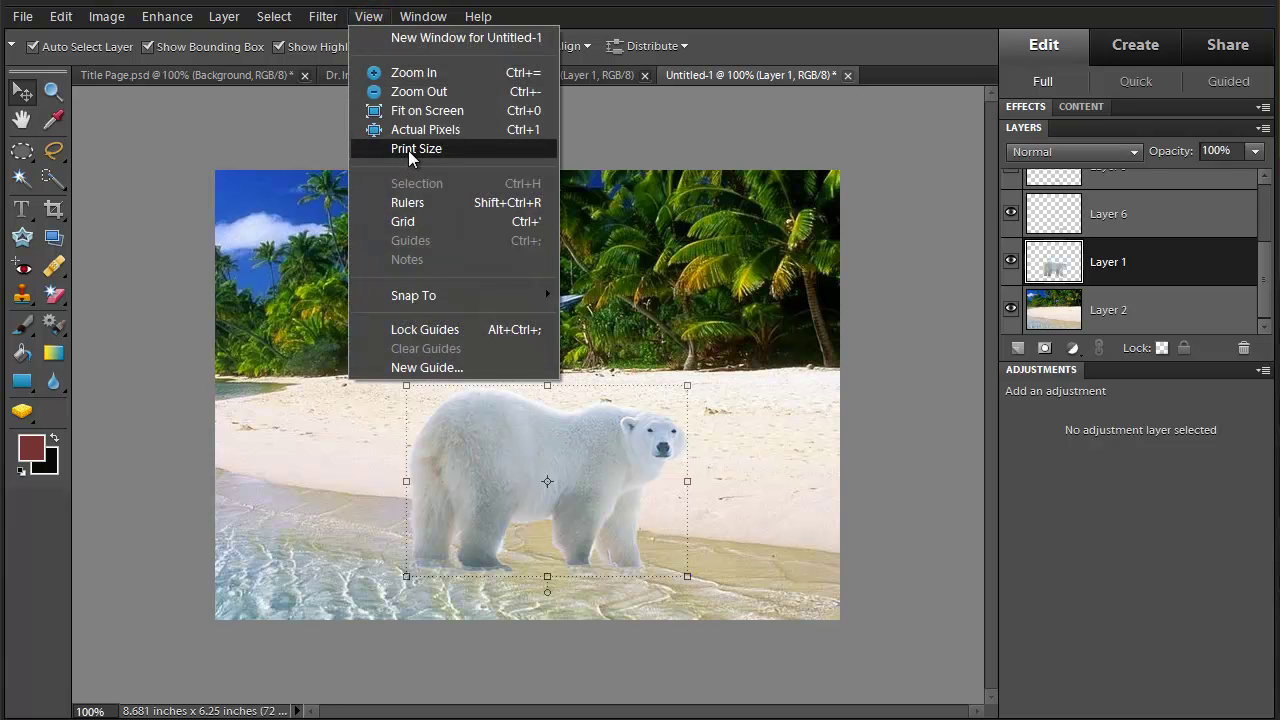
{"action": "left_click", "coordinate": [410, 111]}
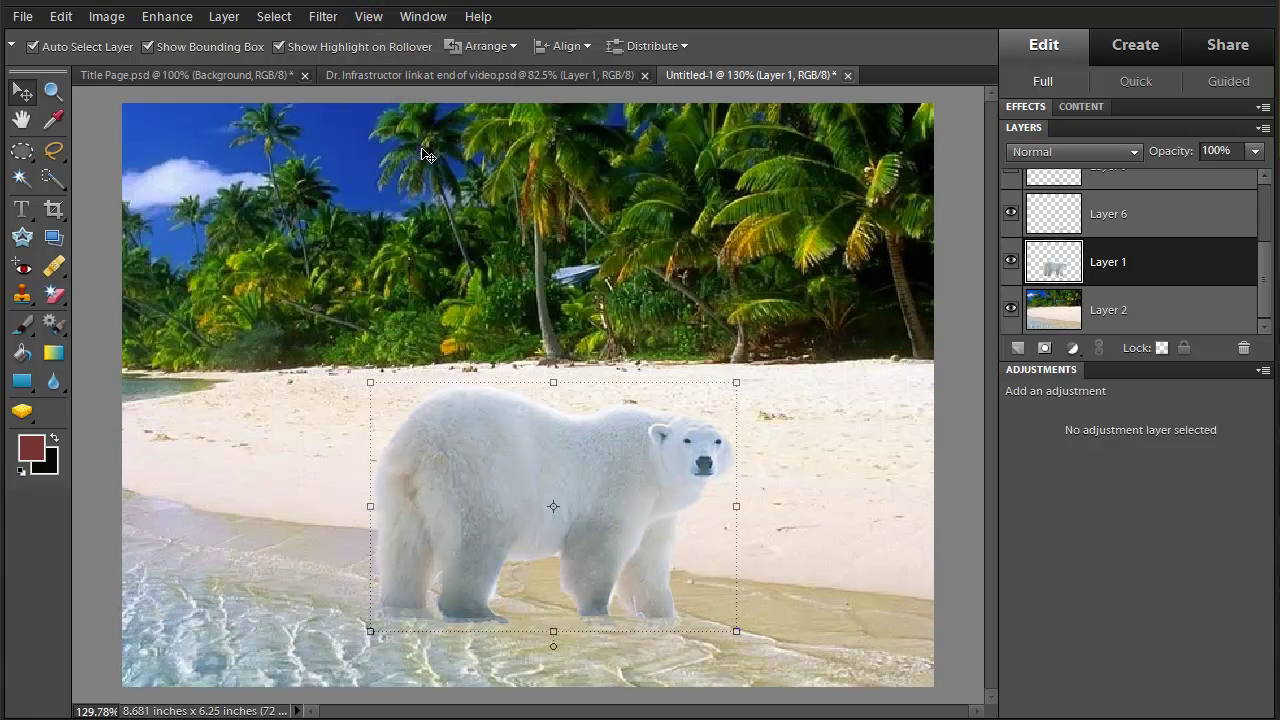
{"action": "left_click", "coordinate": [963, 349]}
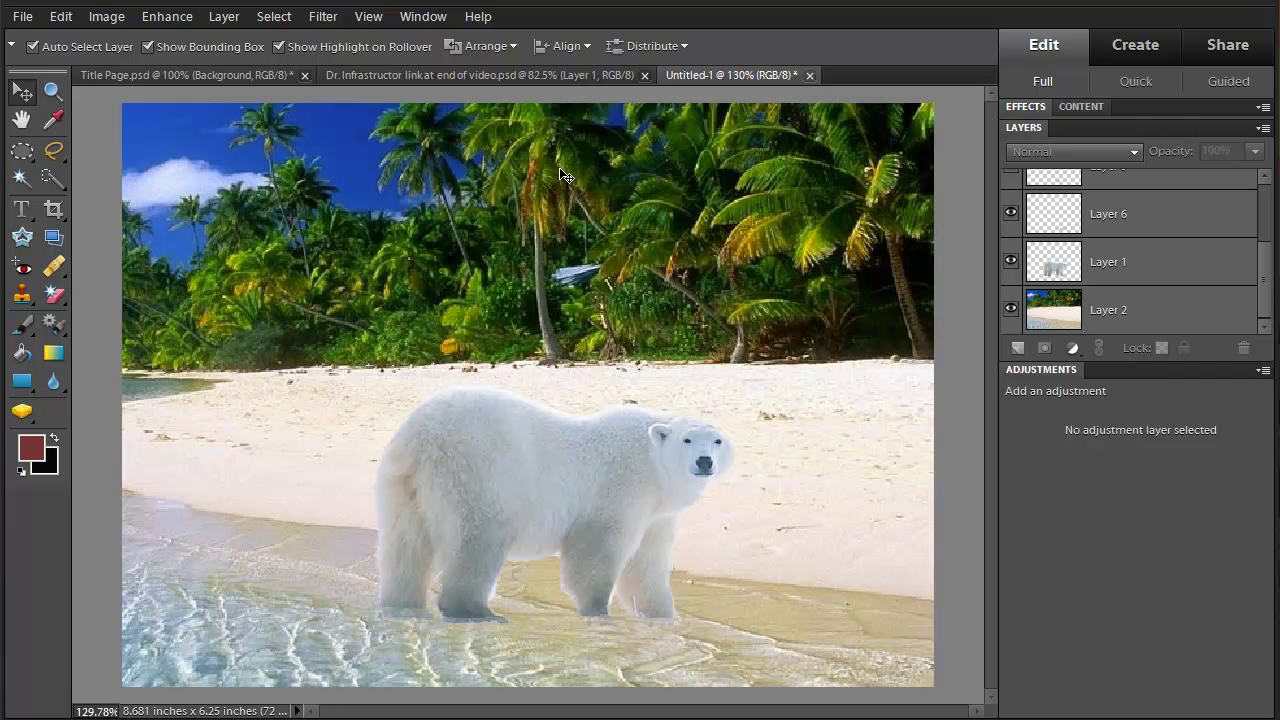
{"action": "left_click", "coordinate": [399, 78]}
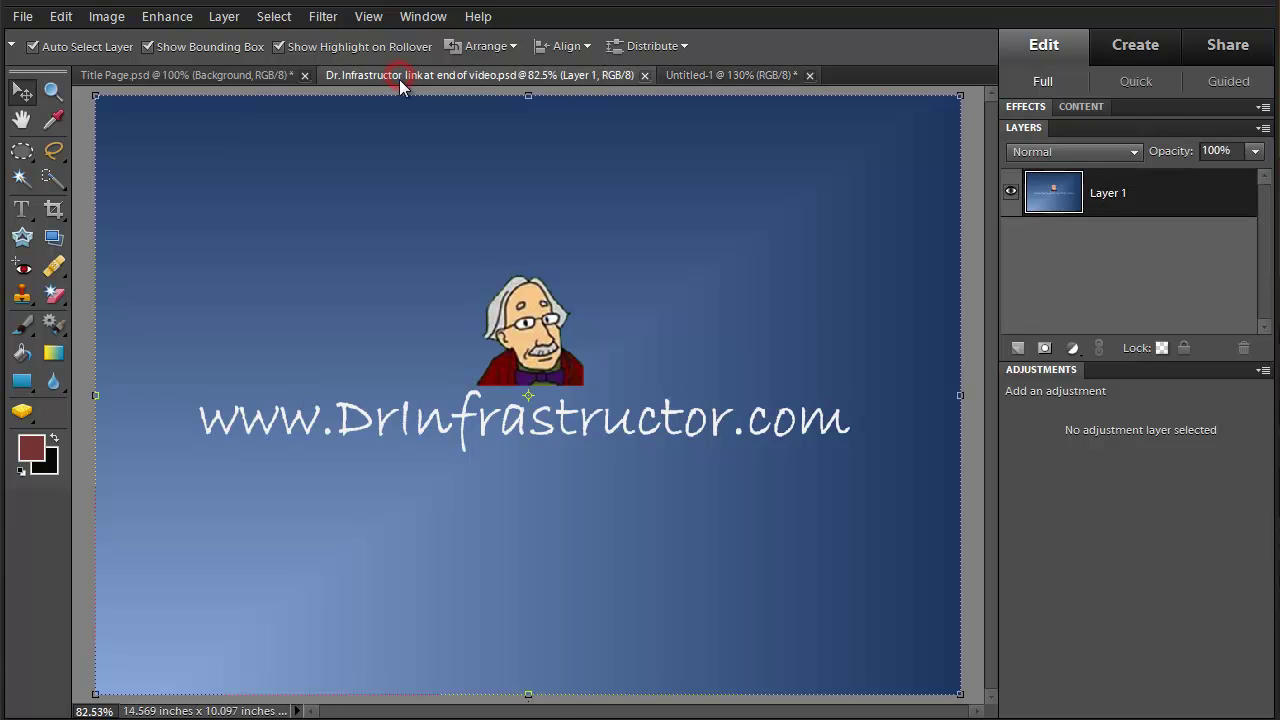